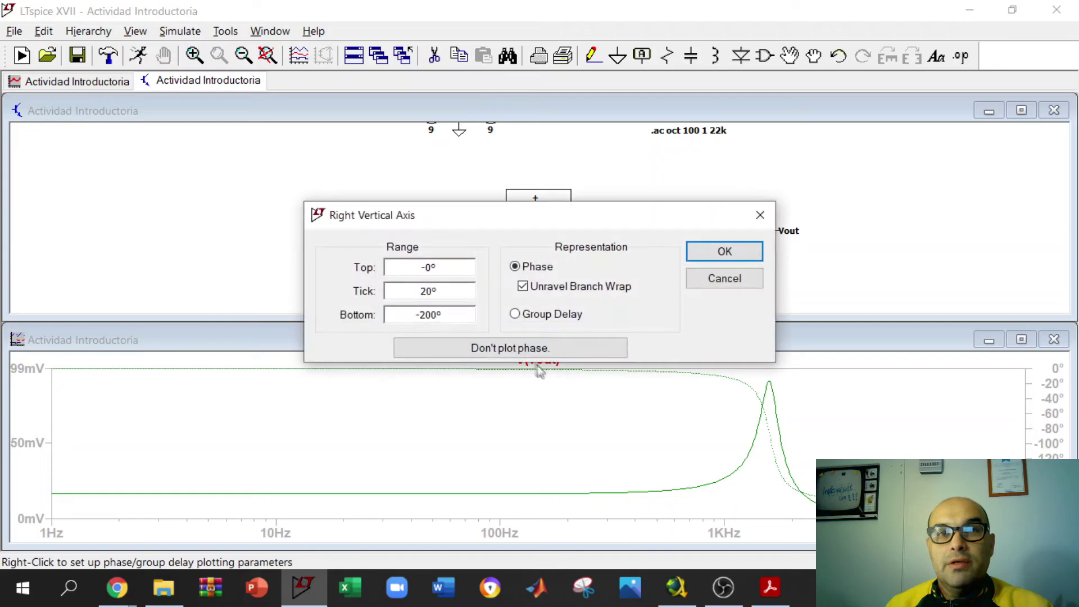
Hide the phase curve and plot only the voltage at the node between Vin and the op-amp.
{"action": "left_click", "coordinate": [526, 351]}
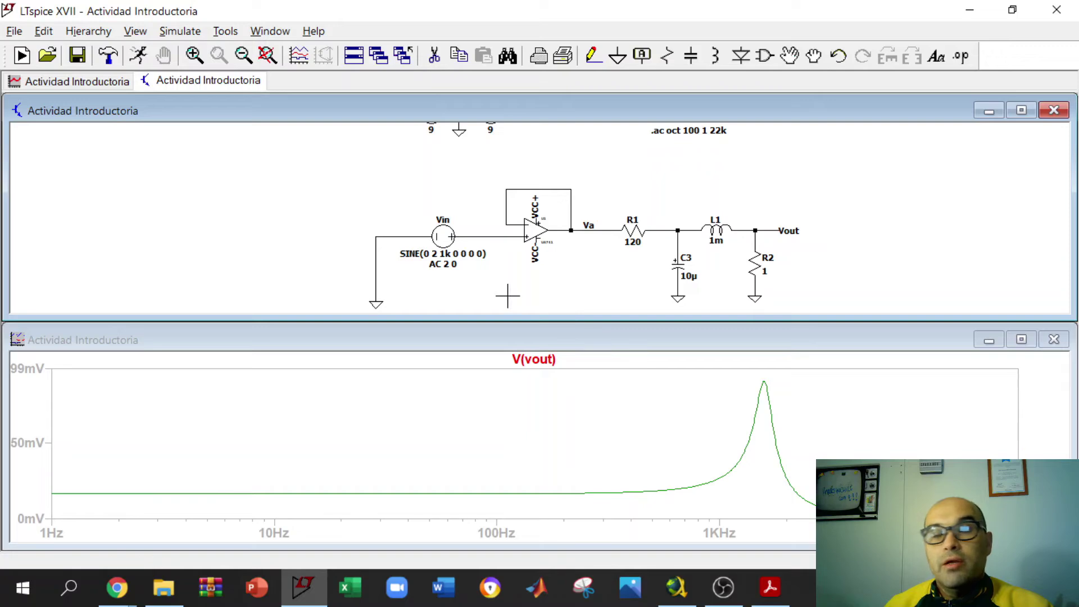
{"action": "left_click", "coordinate": [500, 235]}
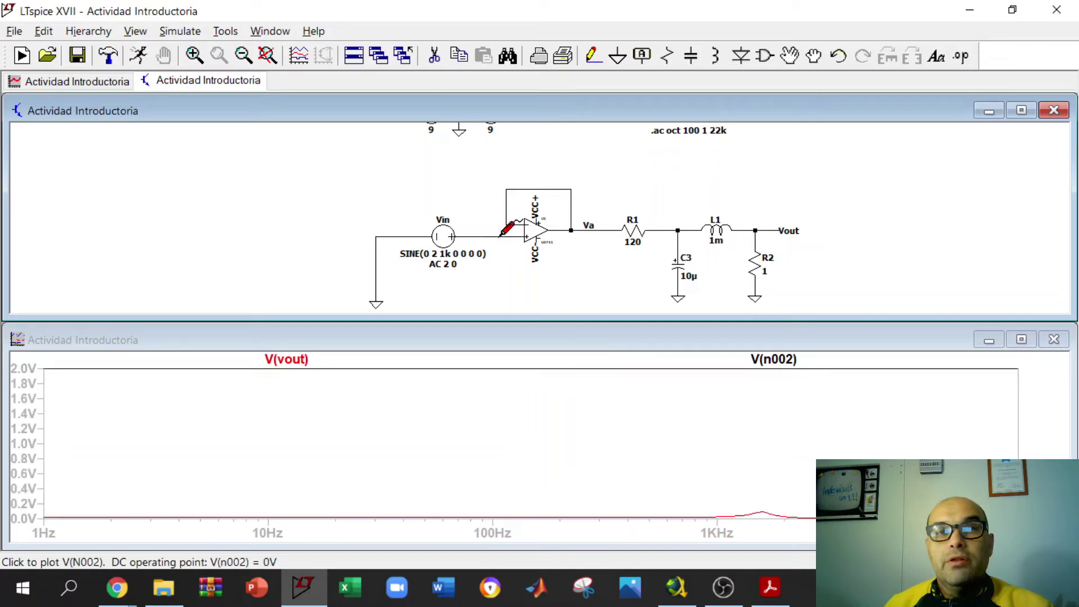
{"action": "left_click", "coordinate": [501, 235]}
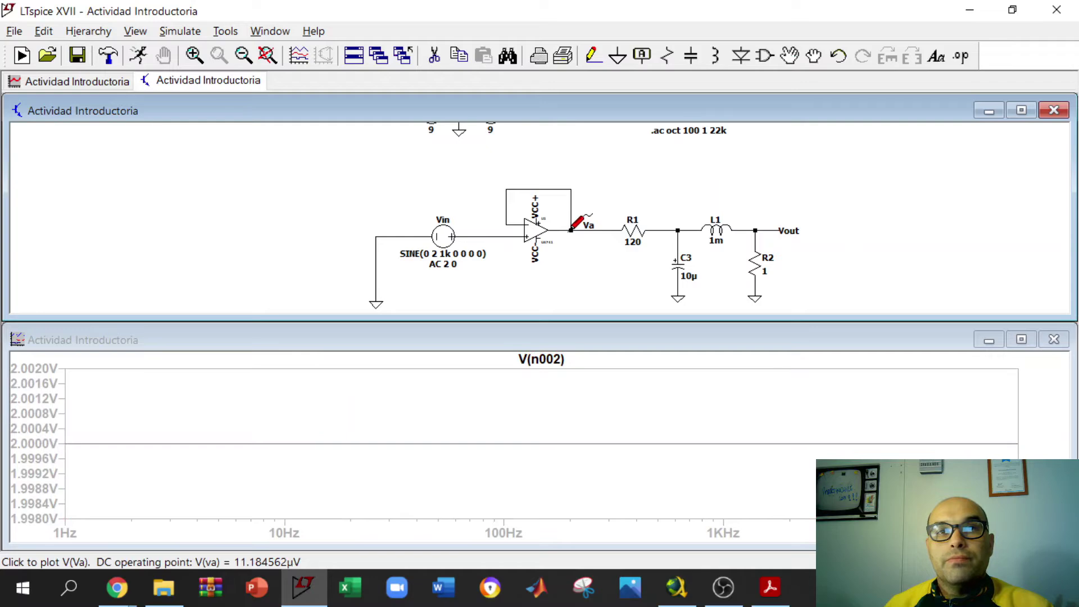
Add the voltage traces of Va, the node joining R1, C3 and L1, and Vout to the AC plot.
{"action": "left_click", "coordinate": [572, 227]}
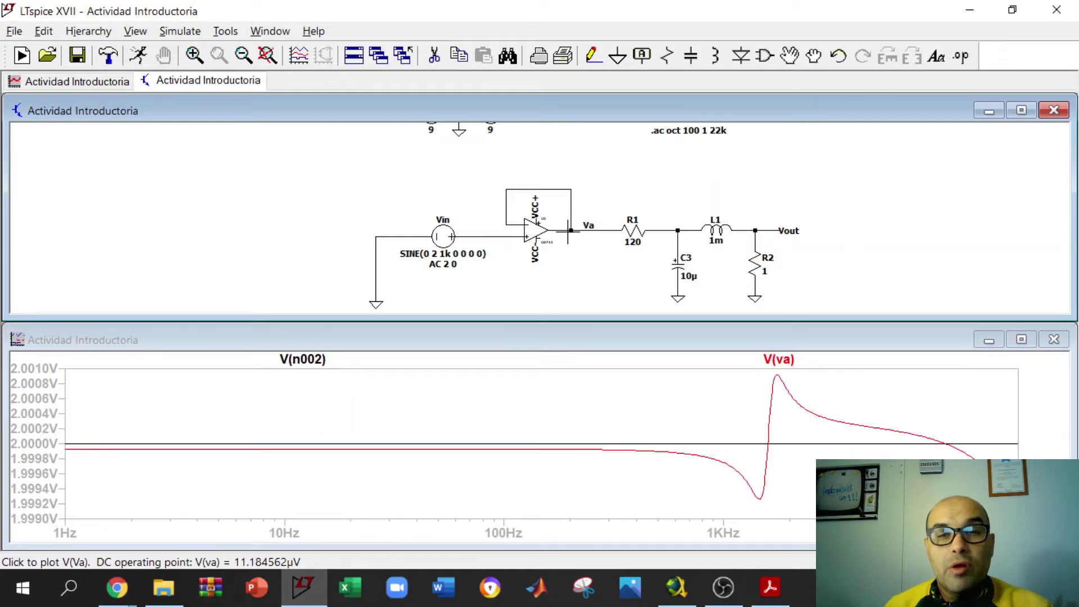
{"action": "left_click", "coordinate": [678, 230]}
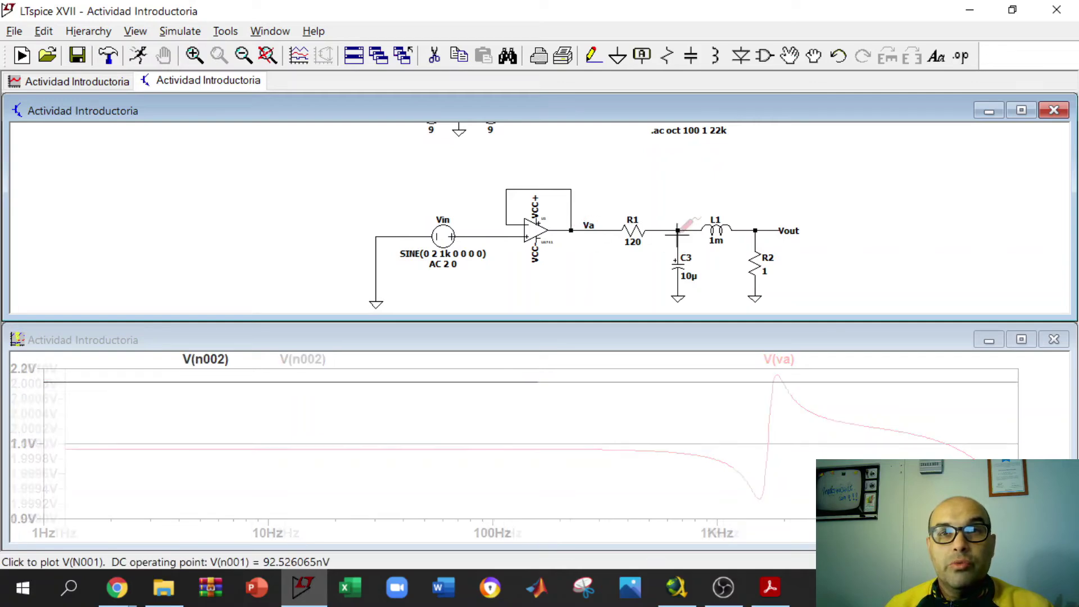
{"action": "left_click", "coordinate": [755, 229]}
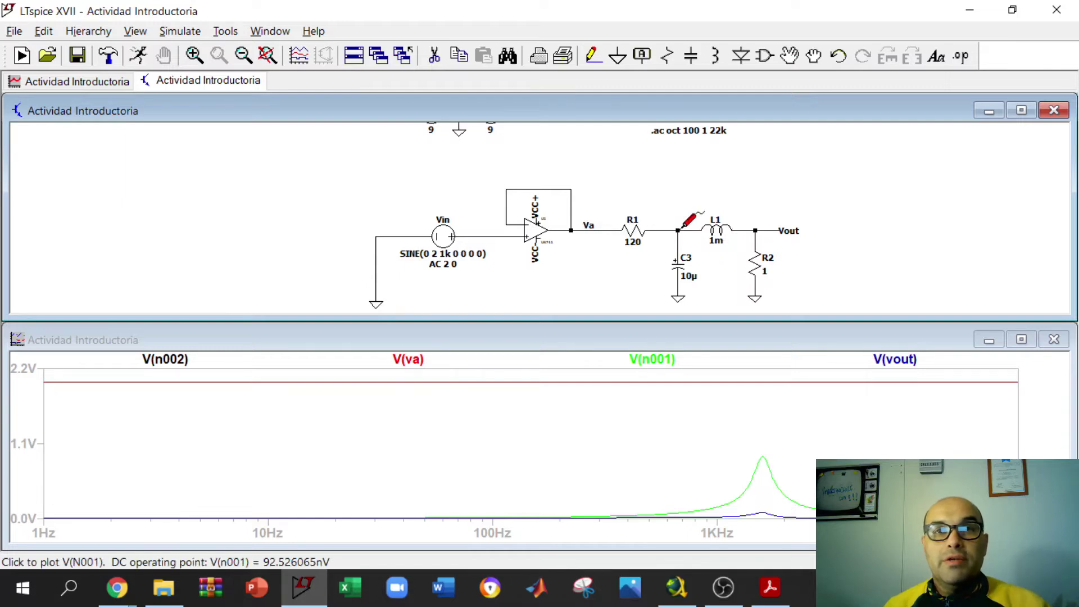
{"action": "mouse_move", "coordinate": [580, 246]}
{"action": "left_mouse_down"}
{"action": "mouse_move", "coordinate": [503, 237]}
{"action": "mouse_move", "coordinate": [642, 246]}
{"action": "mouse_move", "coordinate": [677, 299]}
{"action": "mouse_move", "coordinate": [637, 300]}
{"action": "left_mouse_up"}
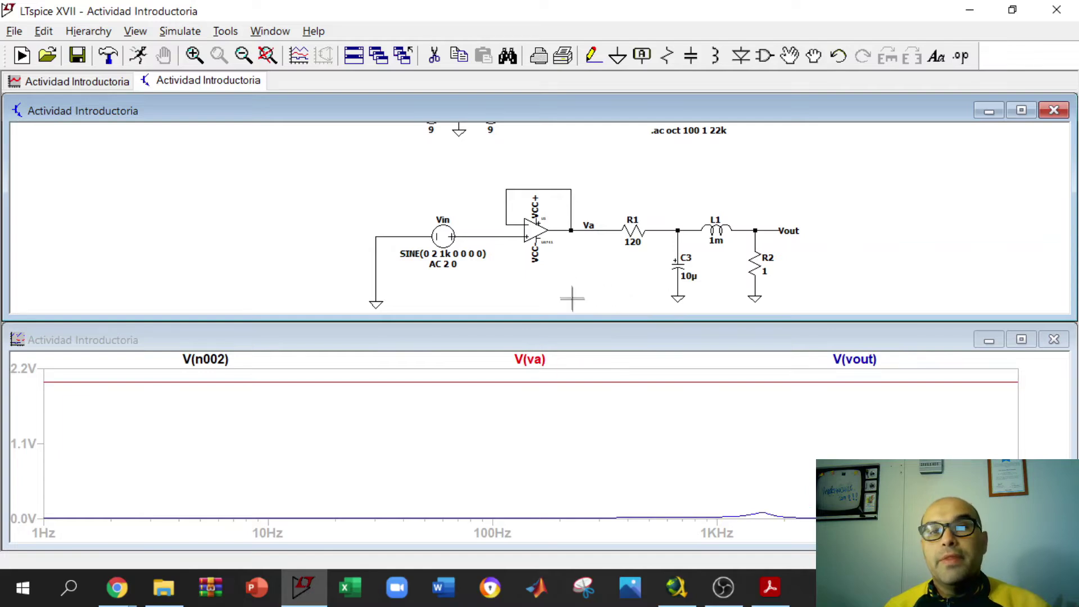
Plot the current through R1 on its own, followed by the current through L1 on its own.
{"action": "scroll", "coordinate": [633, 225], "scroll_direction": "up", "scroll_amount": 1}
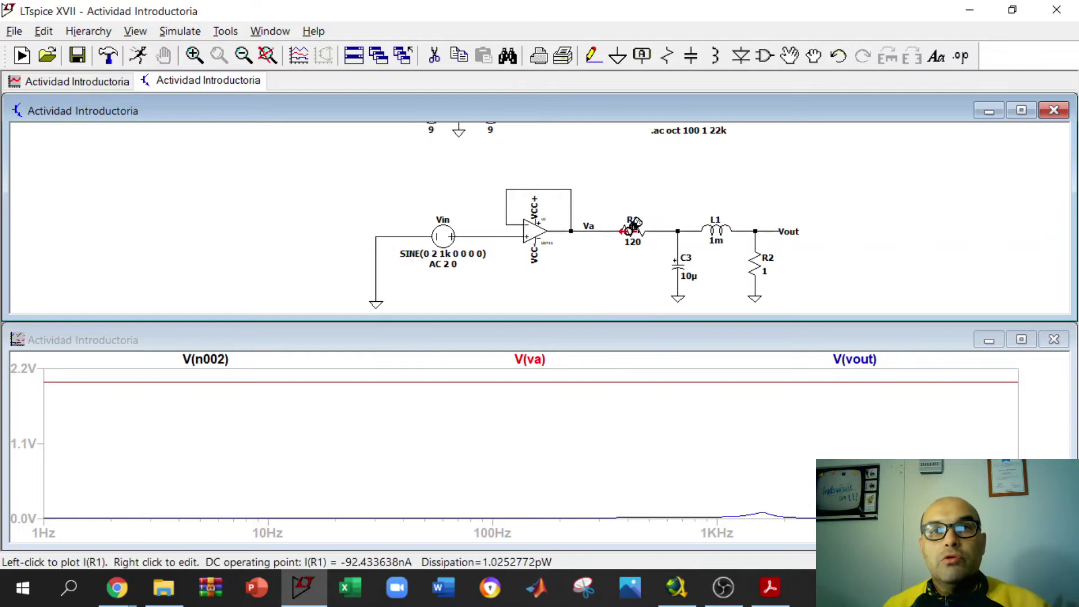
{"action": "left_click", "coordinate": [633, 225]}
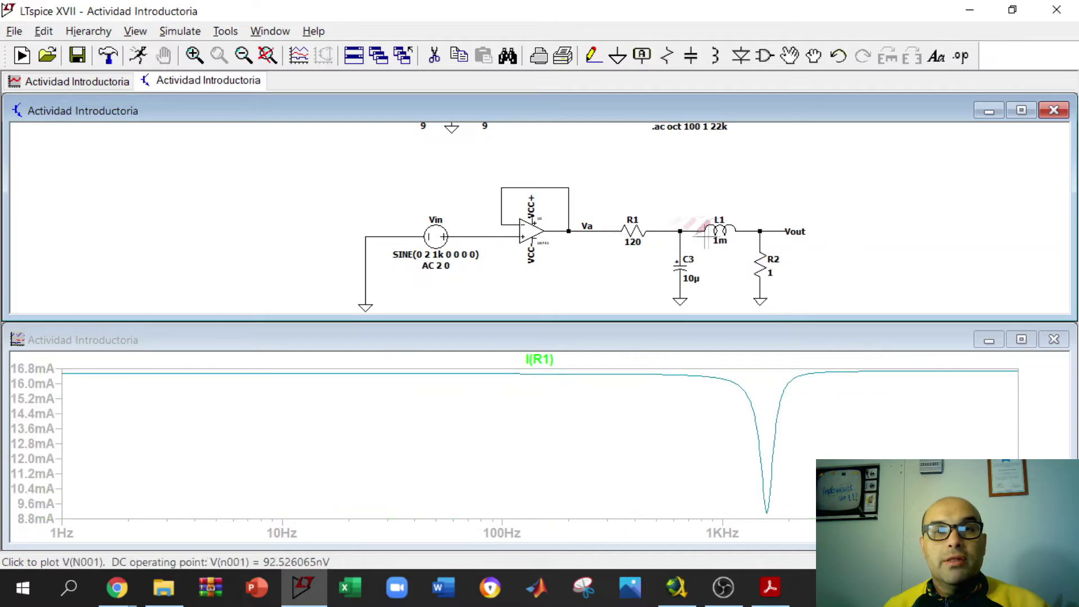
{"action": "left_click", "coordinate": [725, 226]}
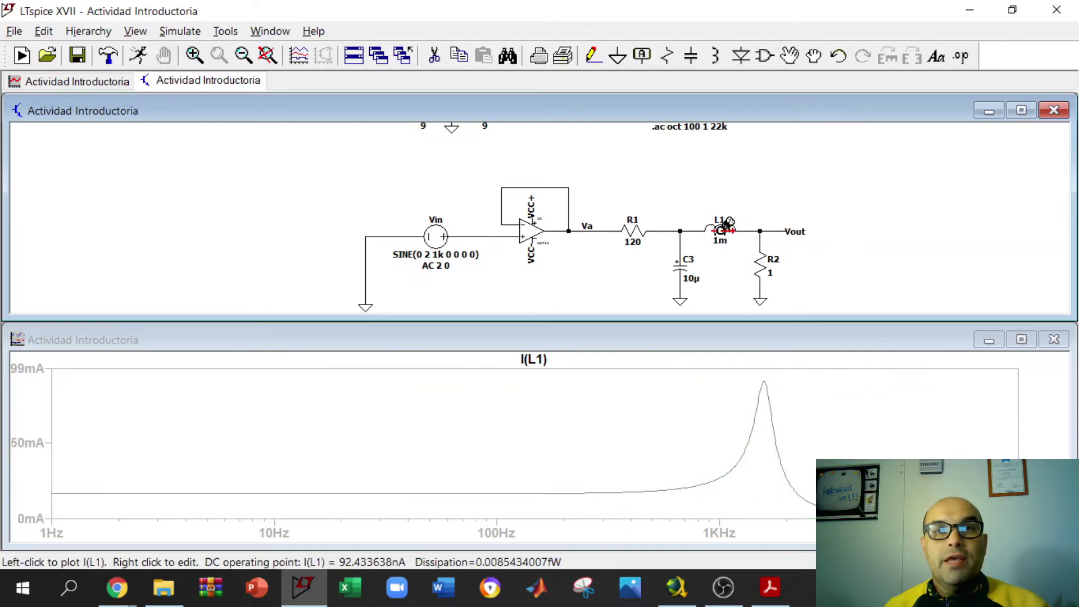
Plot the Vout voltage alone and add the currents through C3 and R2 to the same graph.
{"action": "left_click", "coordinate": [760, 228]}
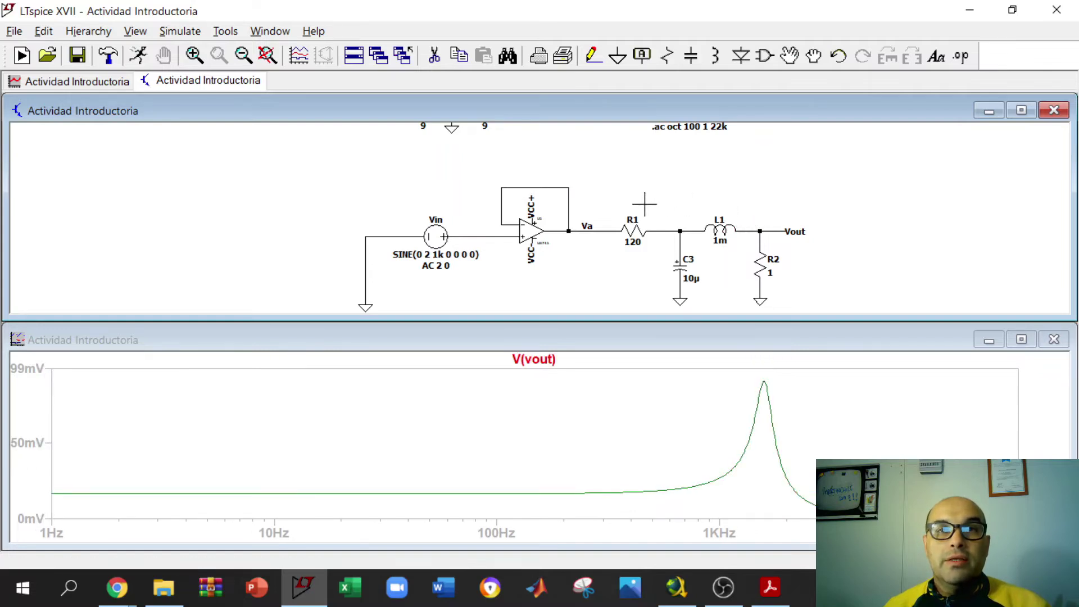
{"action": "left_click", "coordinate": [681, 264]}
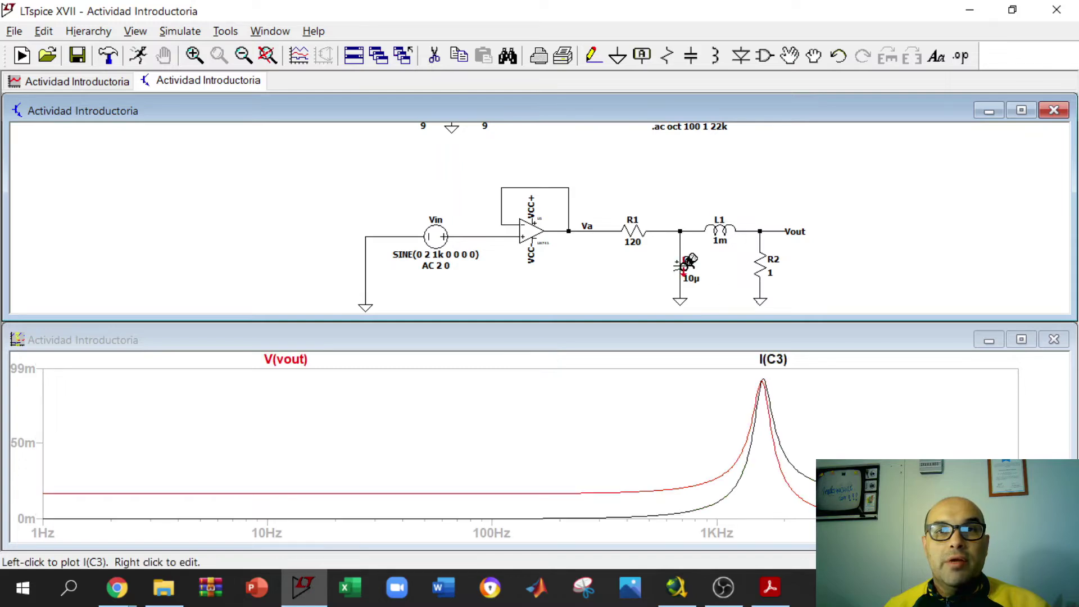
{"action": "left_click", "coordinate": [760, 273]}
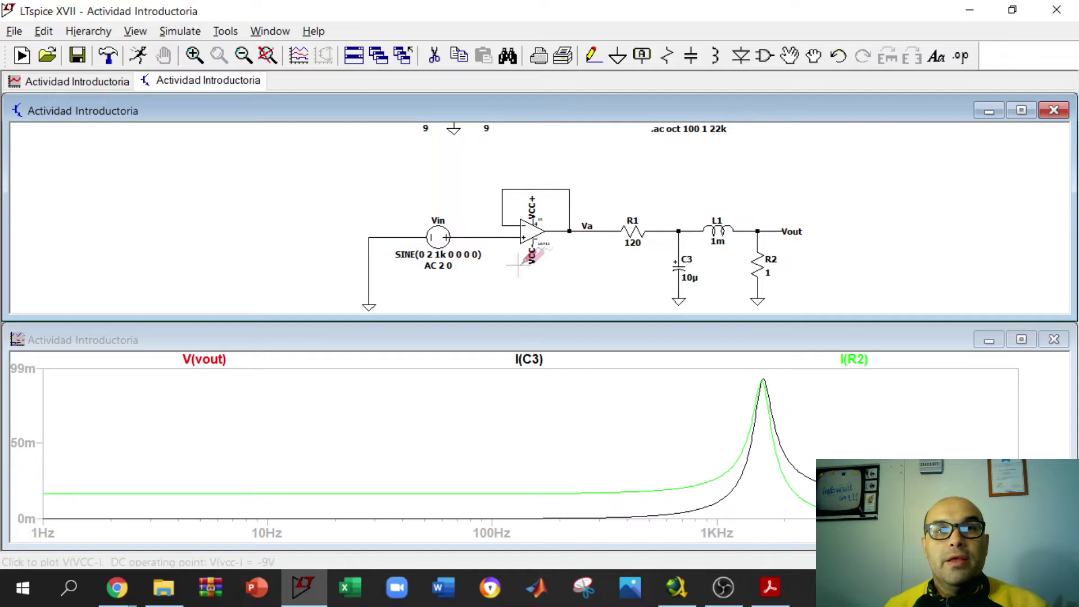
Add a second plot pane to the waveform window and plot the Va voltage in it.
{"action": "right_click", "coordinate": [309, 180]}
{"action": "key", "text": "Escape"}
{"action": "right_click", "coordinate": [397, 374]}
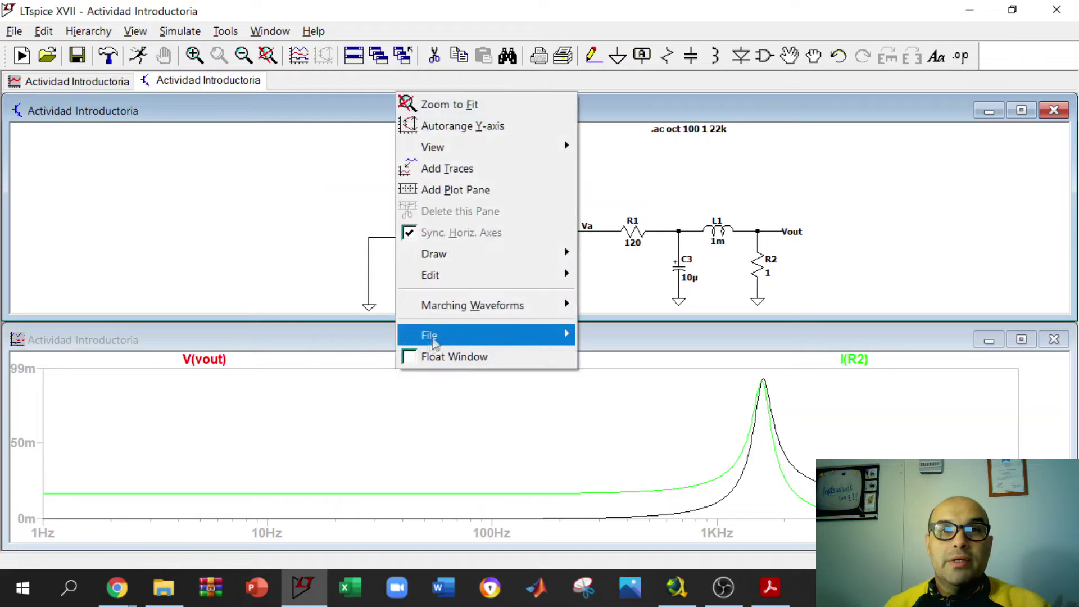
{"action": "left_click", "coordinate": [480, 198]}
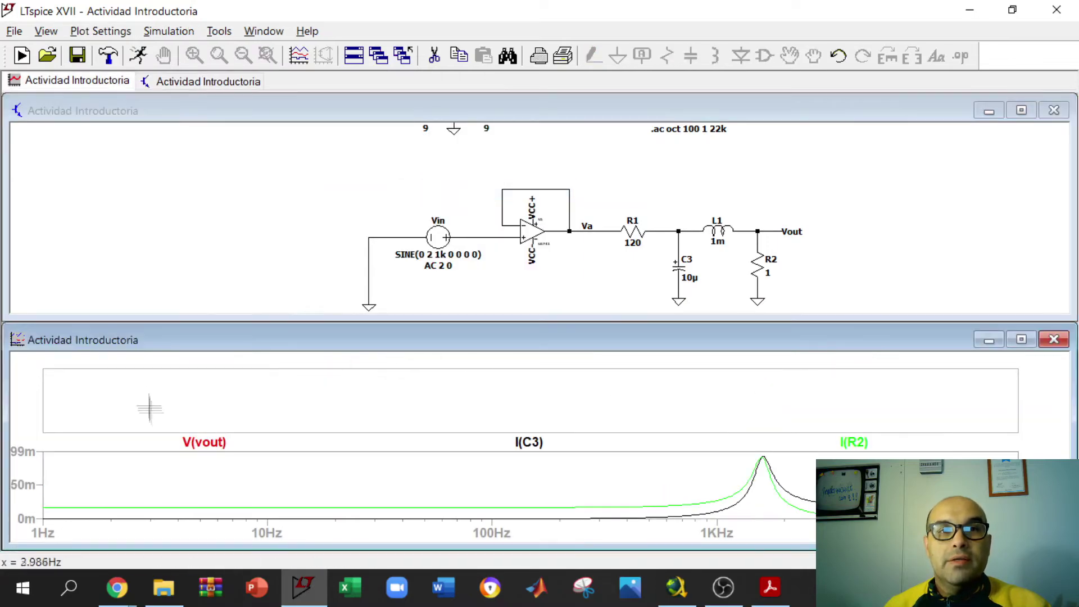
{"action": "left_click", "coordinate": [616, 229]}
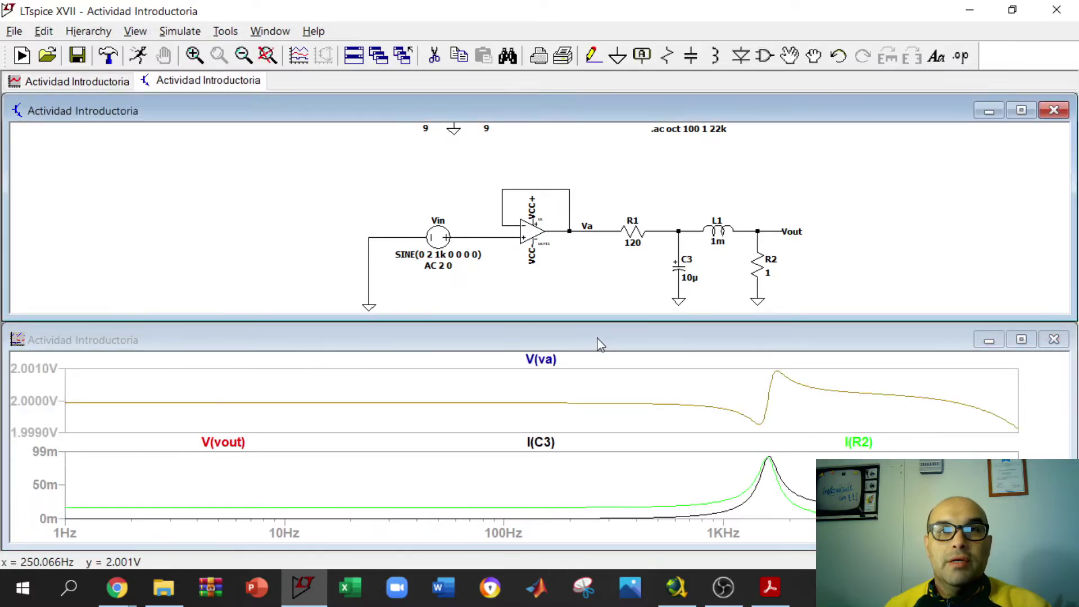
Tile the schematic and waveform windows vertically, and maximize the schematic window around the circuit.
{"action": "right_click", "coordinate": [611, 89]}
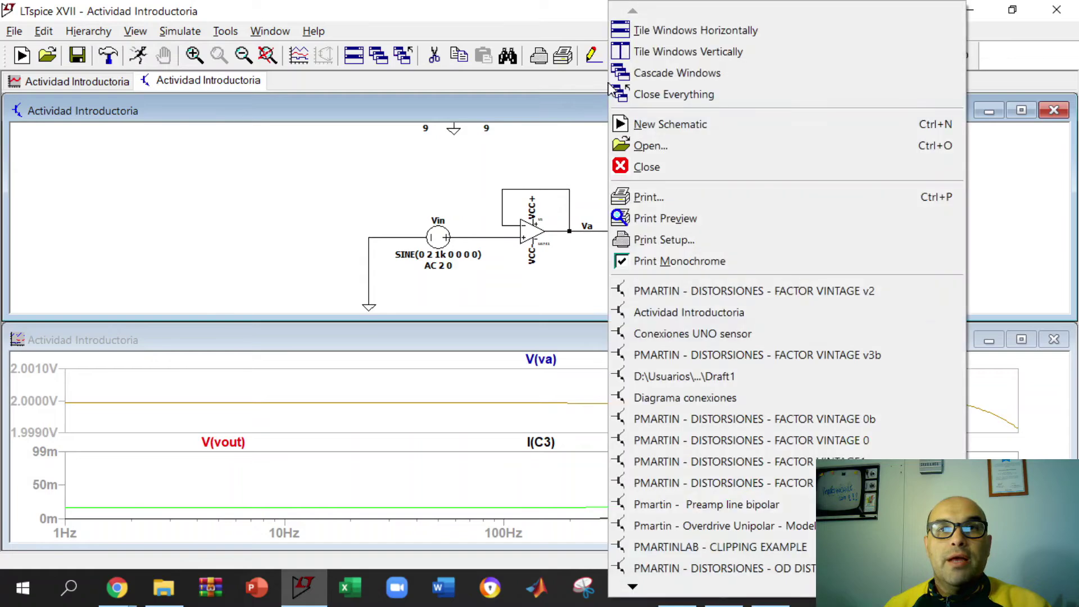
{"action": "left_click", "coordinate": [665, 62]}
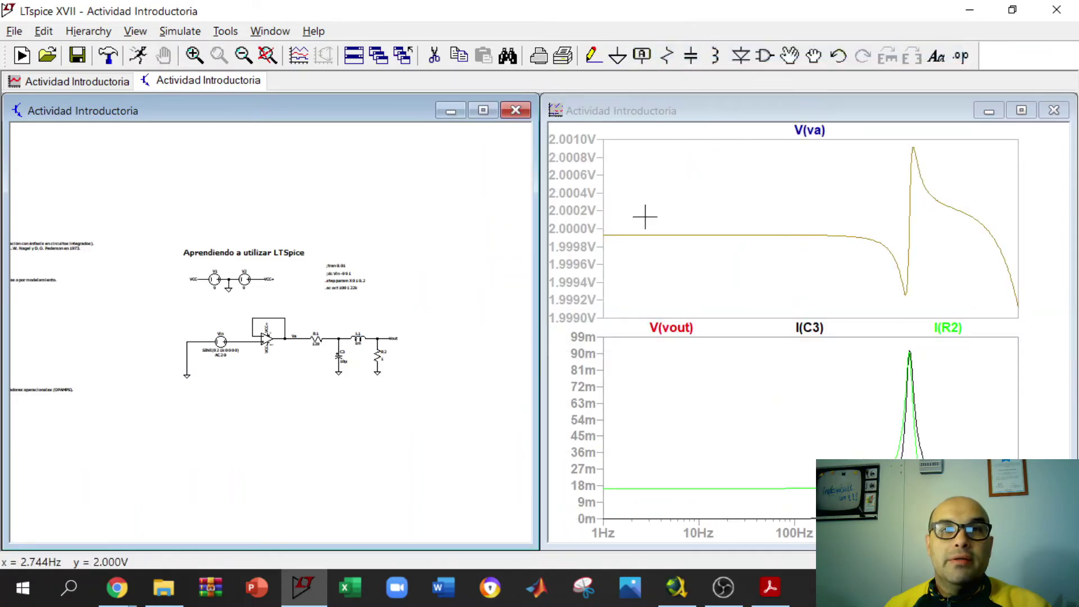
{"action": "left_click", "coordinate": [483, 111]}
{"action": "scroll", "coordinate": [655, 272], "scroll_direction": "up", "scroll_amount": 3}
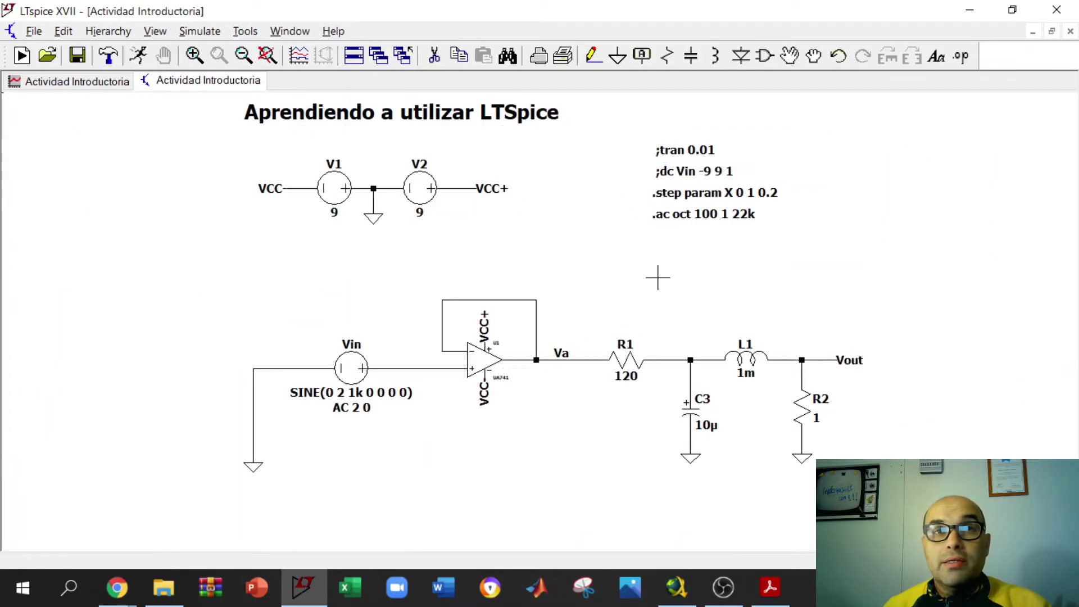
Change the simulation command to a transient analysis with stop time 0.01 and time to start saving data 0.
{"action": "right_click", "coordinate": [287, 239]}
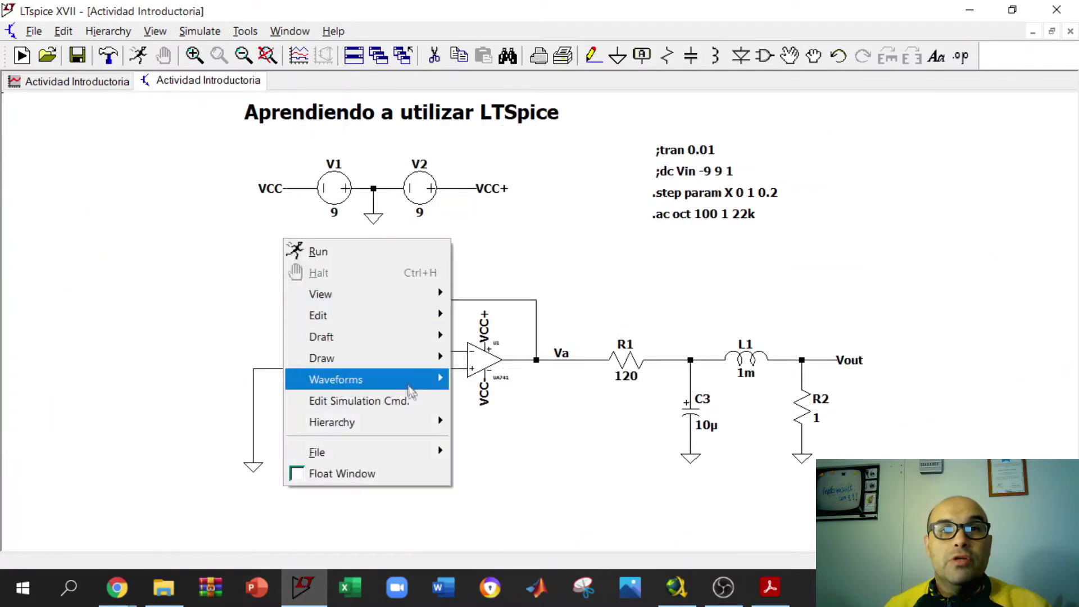
{"action": "left_click", "coordinate": [397, 406]}
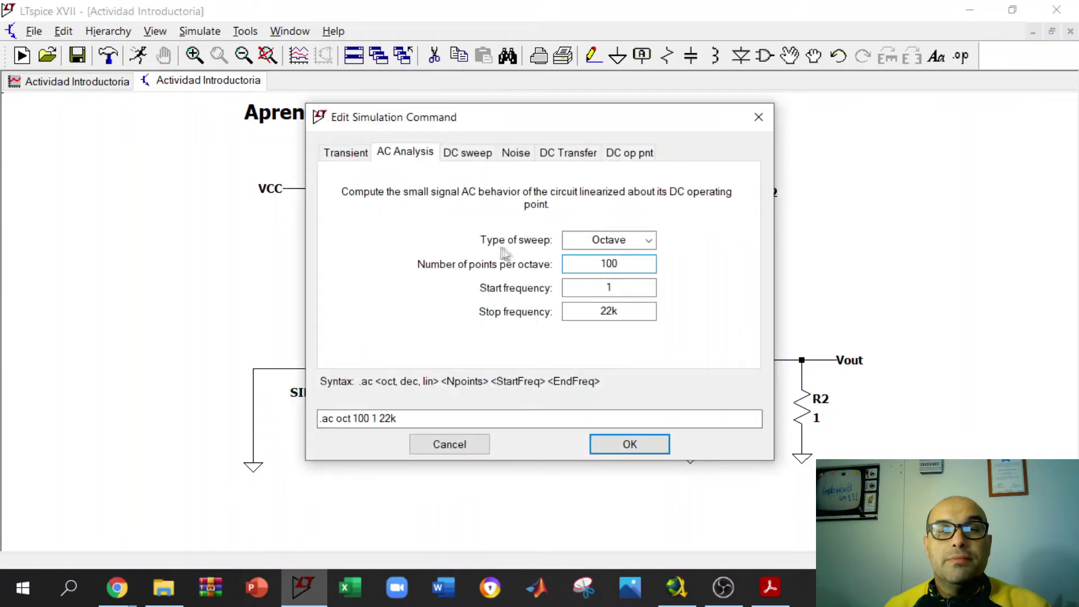
{"action": "left_click", "coordinate": [345, 160]}
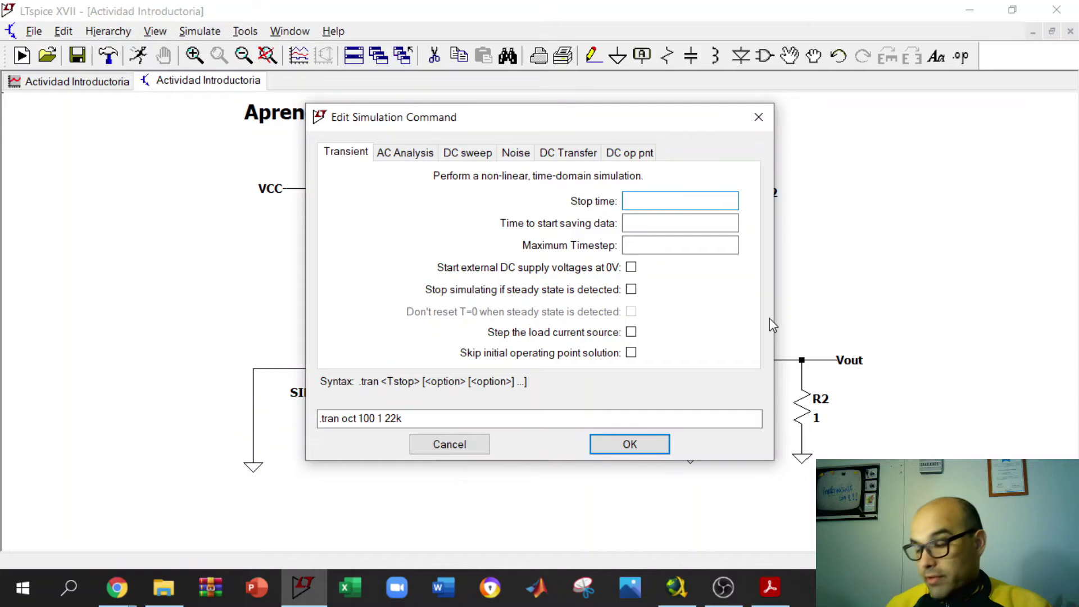
{"action": "type", "text": "0.01"}
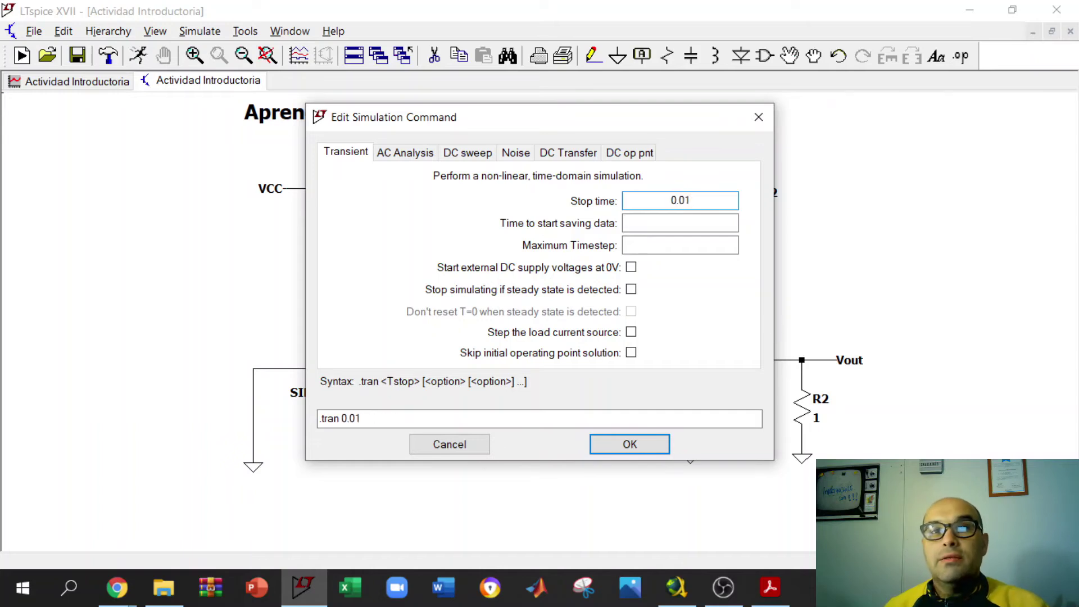
{"action": "type", "text": "0"}
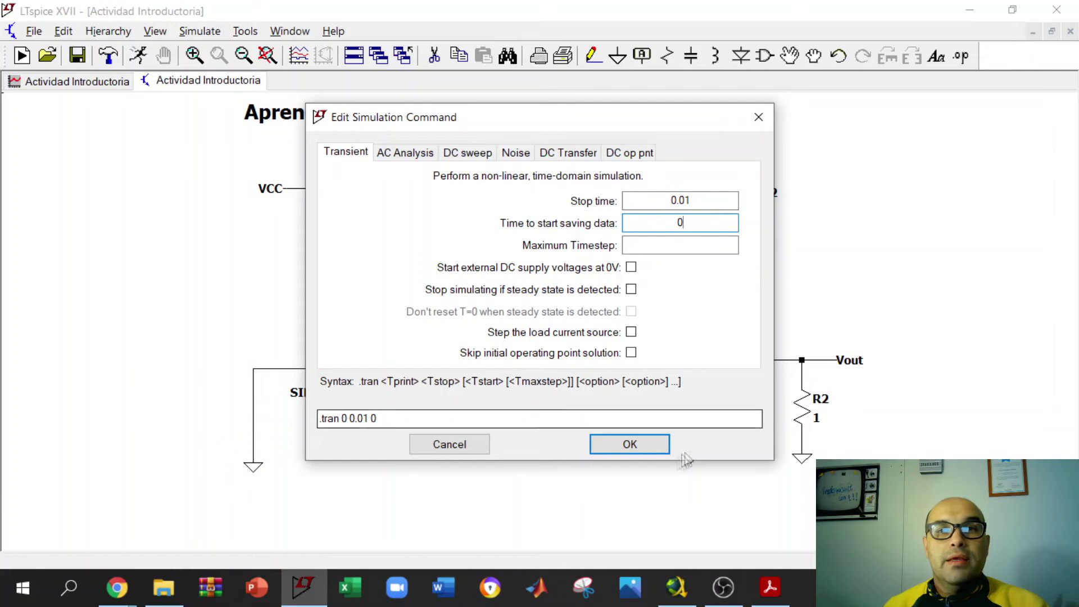
{"action": "left_click", "coordinate": [645, 448]}
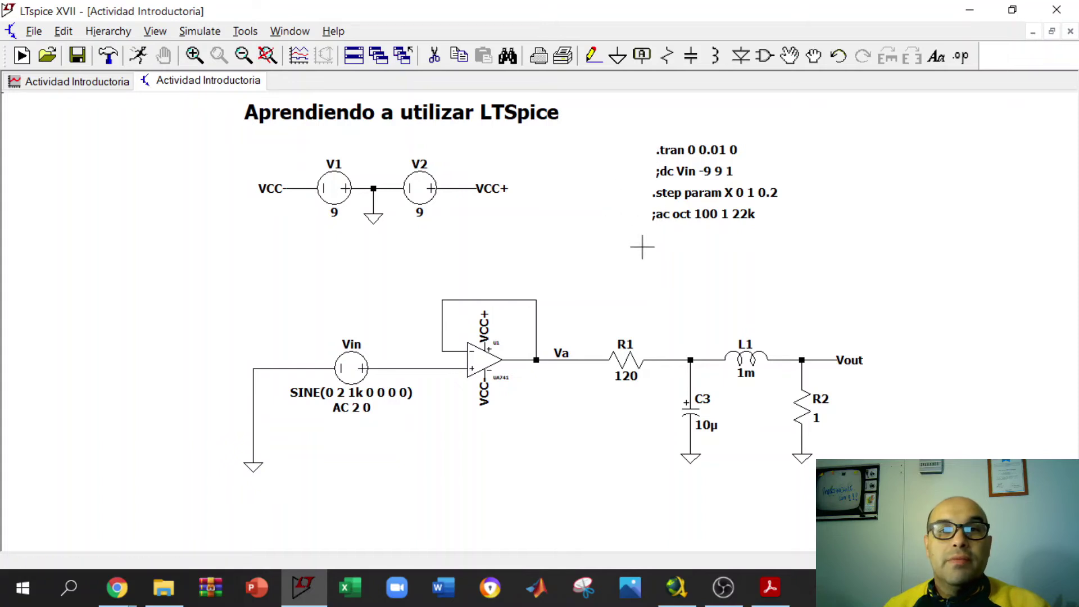
Run the transient simulation and add the voltage at the op-amp's input node to the pane showing Va.
{"action": "right_click", "coordinate": [628, 272]}
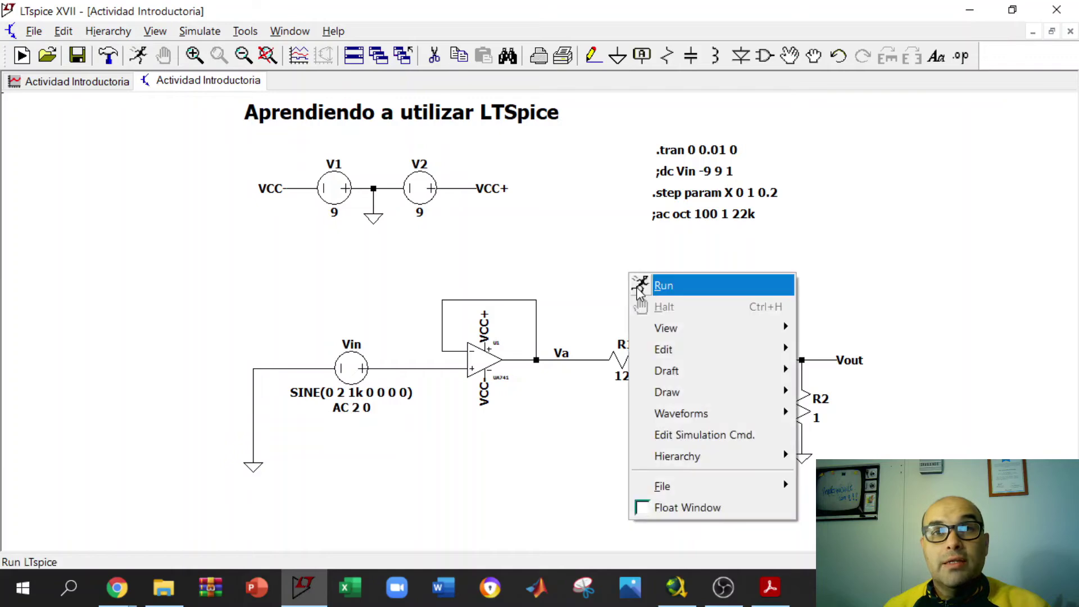
{"action": "left_click", "coordinate": [638, 283]}
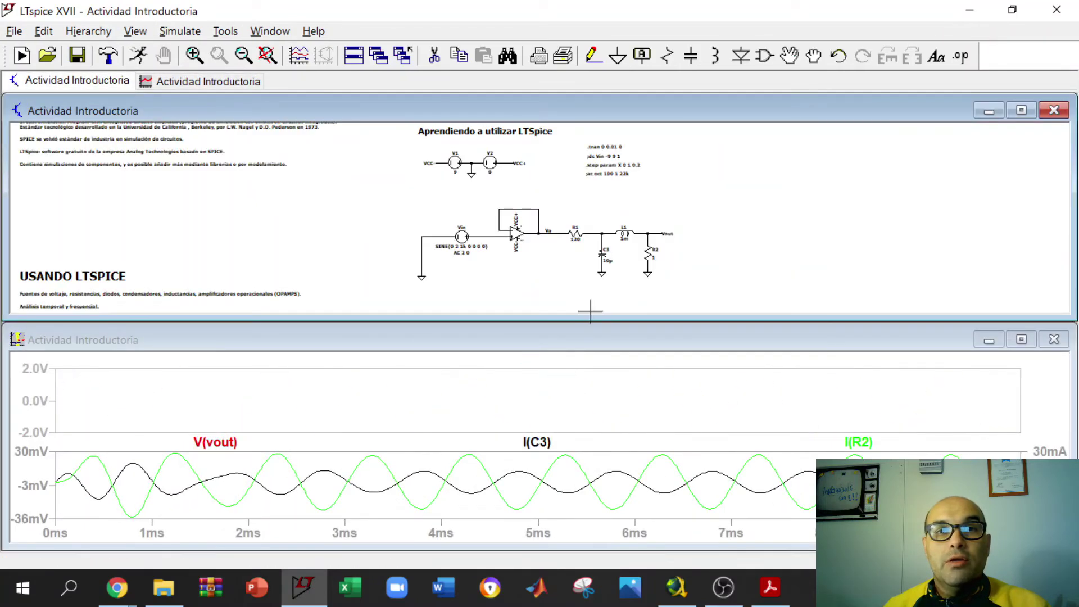
{"action": "scroll", "coordinate": [489, 242], "scroll_direction": "up", "scroll_amount": 1}
{"action": "scroll", "coordinate": [490, 243], "scroll_direction": "up", "scroll_amount": 1}
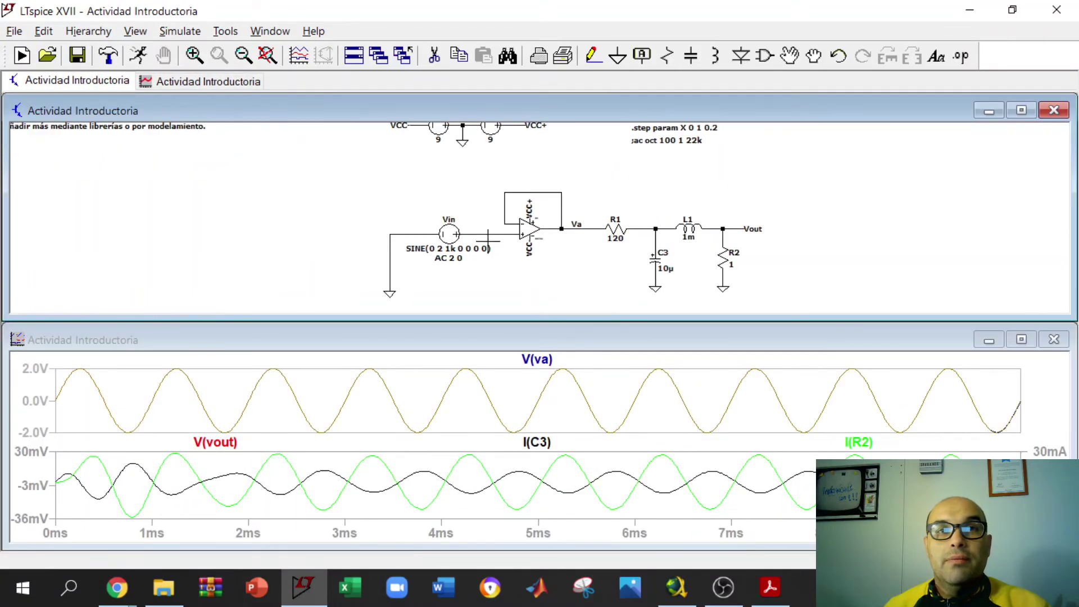
{"action": "left_click", "coordinate": [486, 234]}
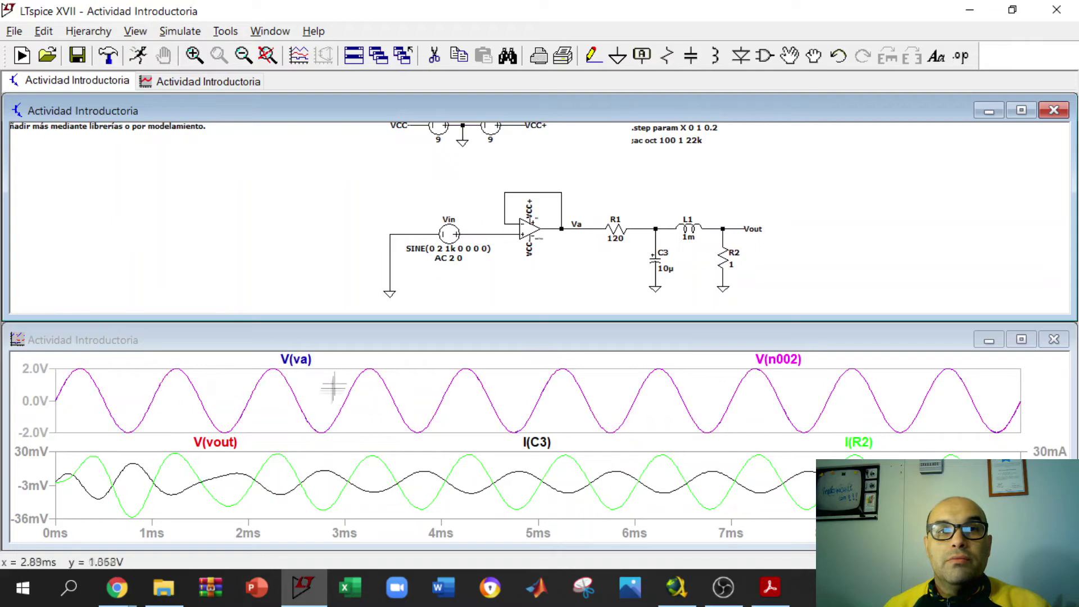
Delete the plot pane with the Va trace and plot only the op-amp's input node voltage in the remaining pane.
{"action": "right_click", "coordinate": [298, 371]}
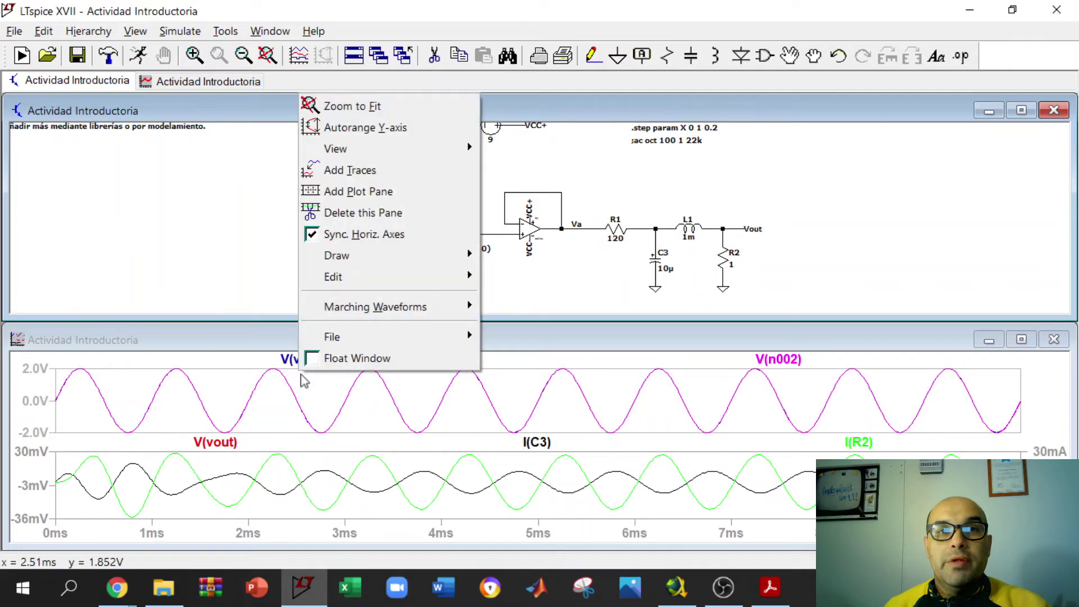
{"action": "left_click", "coordinate": [365, 213]}
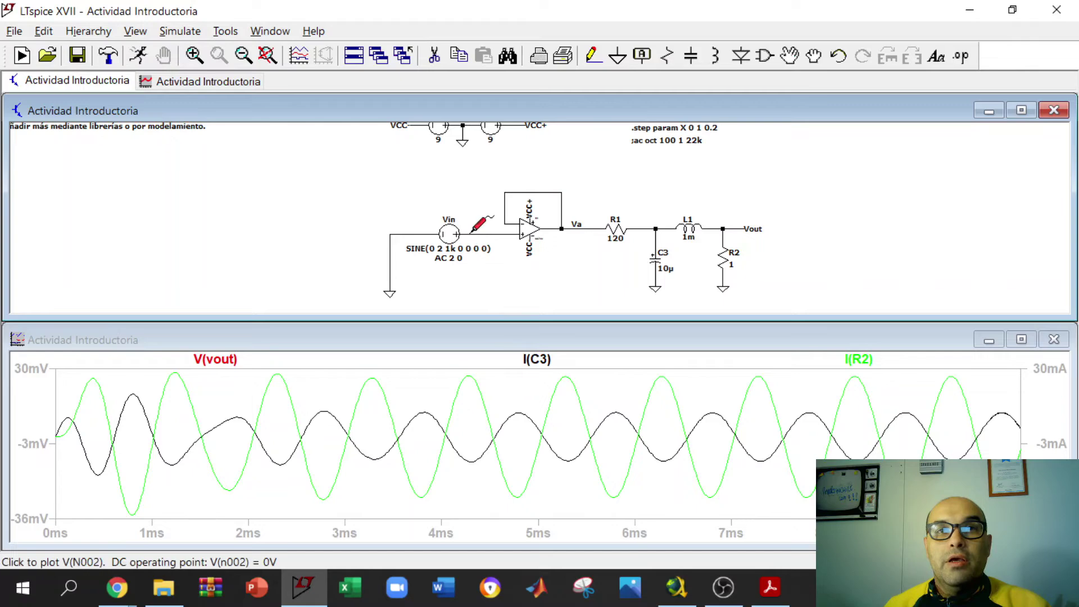
{"action": "left_click", "coordinate": [470, 233]}
{"action": "left_click", "coordinate": [469, 232]}
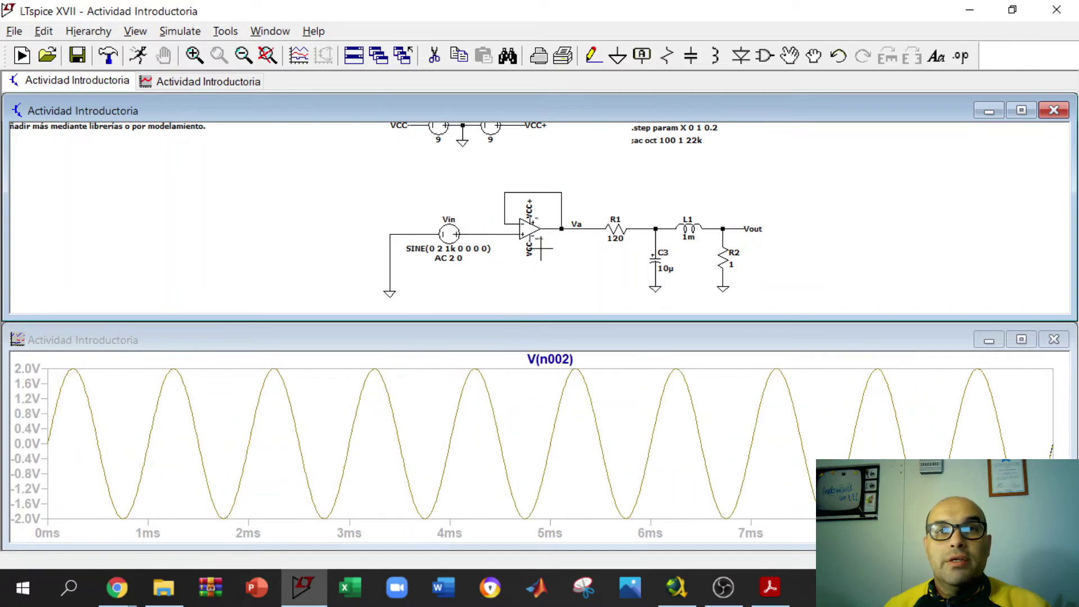
Plot Va alone, replace it with the voltage at the R1, C3 and L1 junction, and add the Vout trace.
{"action": "left_click", "coordinate": [563, 227]}
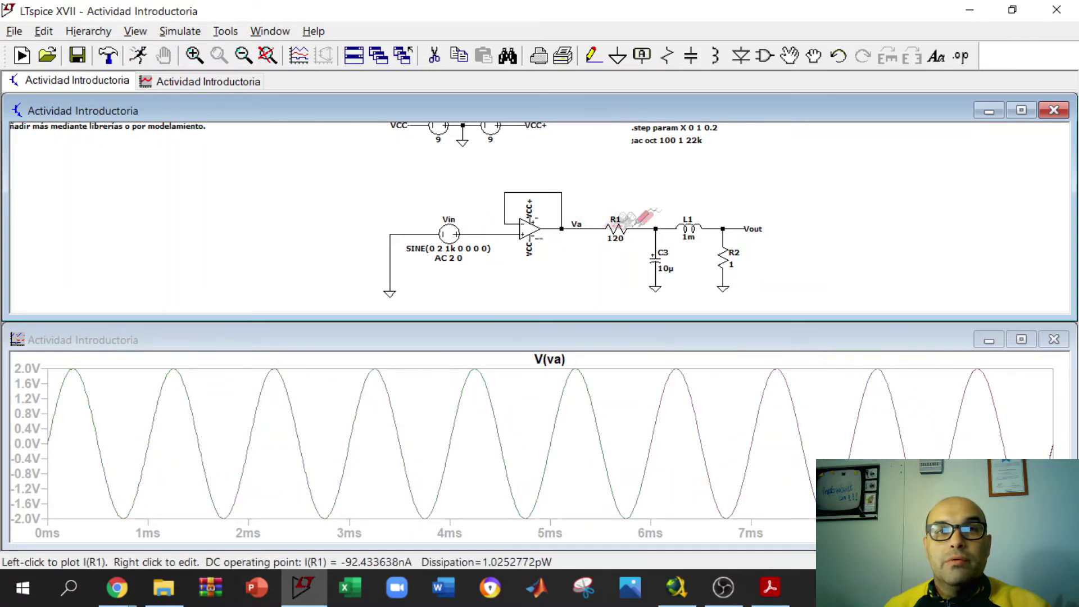
{"action": "left_click", "coordinate": [655, 229]}
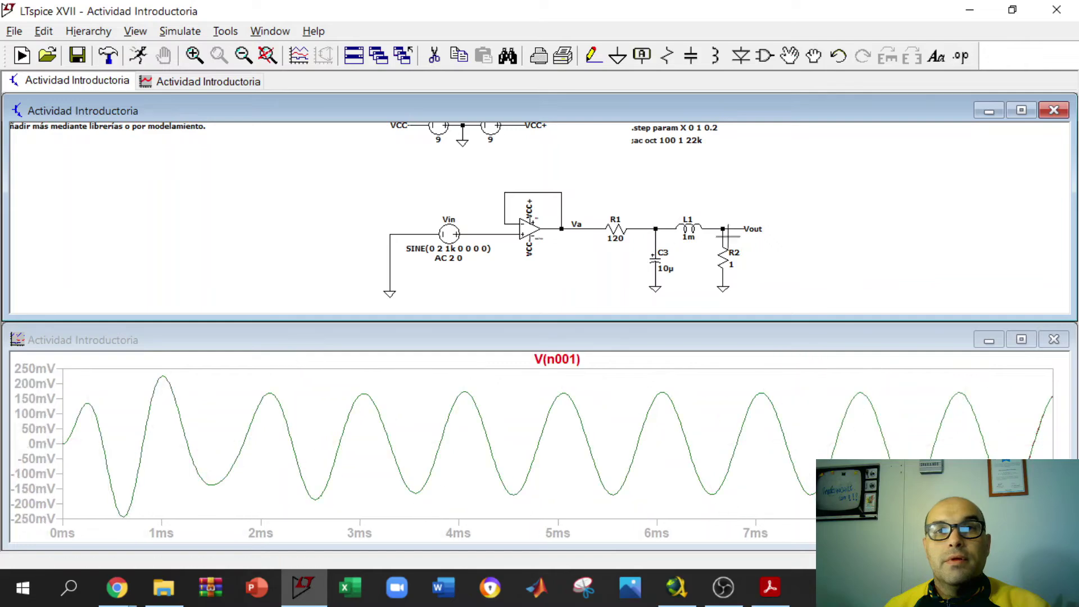
{"action": "left_click", "coordinate": [727, 228]}
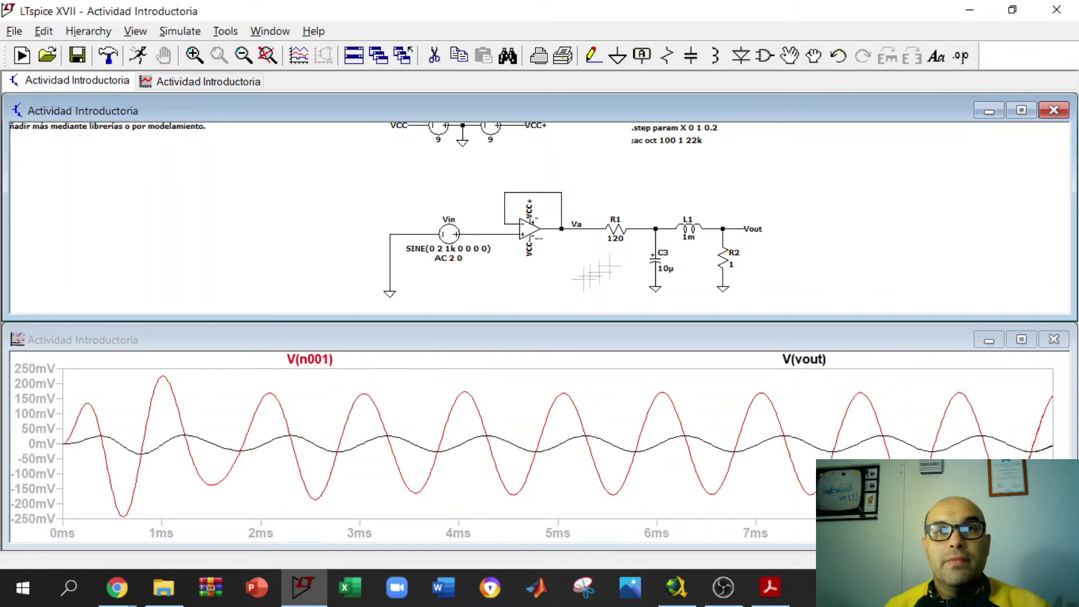
Set the resistance of R1 to the swept parameter {X}.
{"action": "left_click_drag", "start_coordinate": [661, 194], "coordinate": [609, 227]}
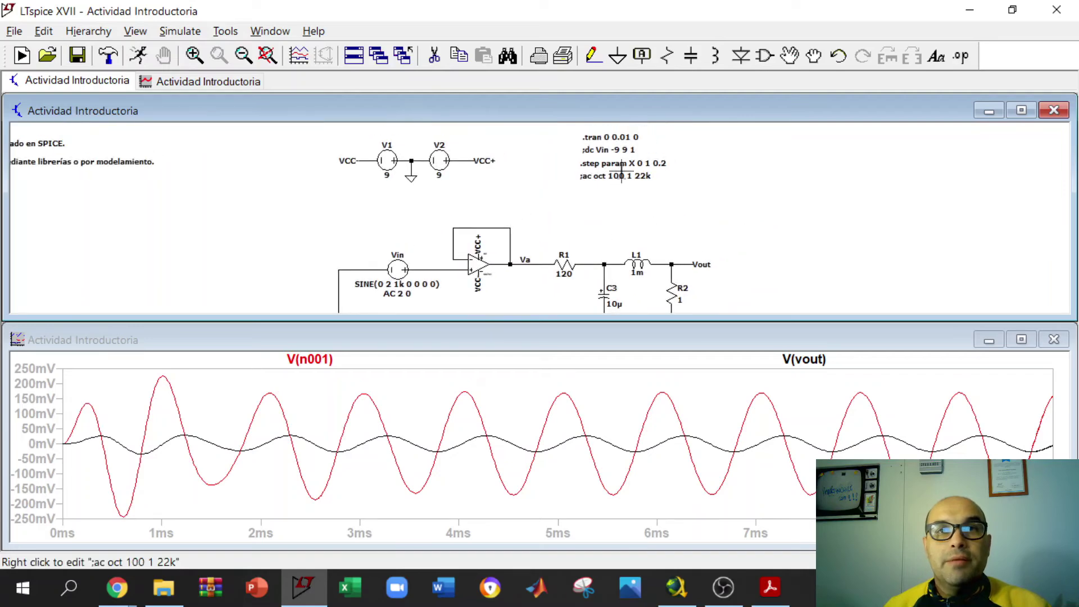
{"action": "scroll", "coordinate": [609, 164], "scroll_direction": "up", "scroll_amount": 3}
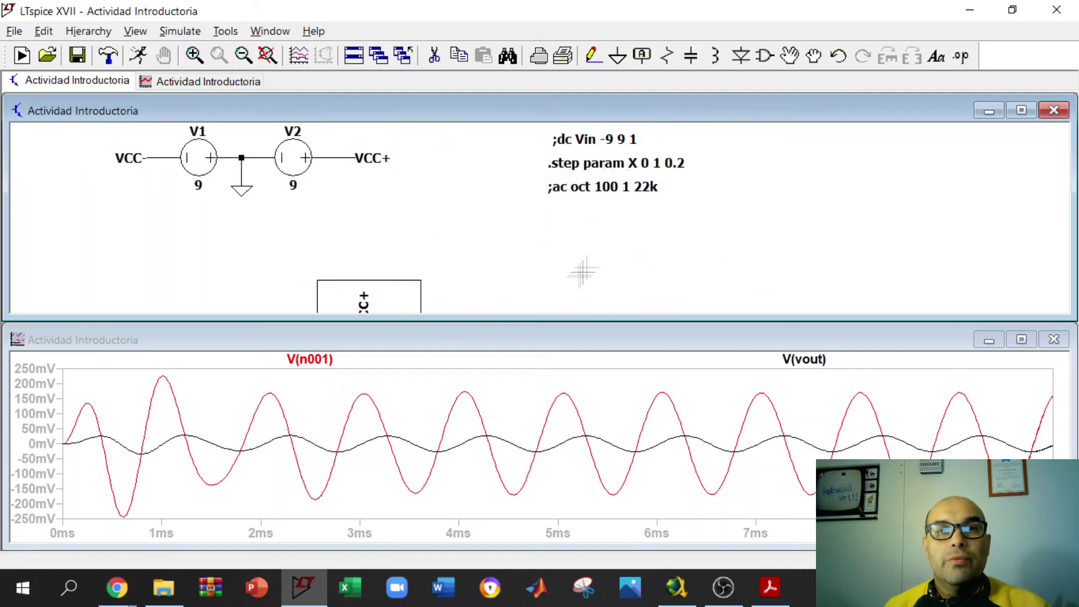
{"action": "left_click_drag", "start_coordinate": [585, 257], "coordinate": [541, 140]}
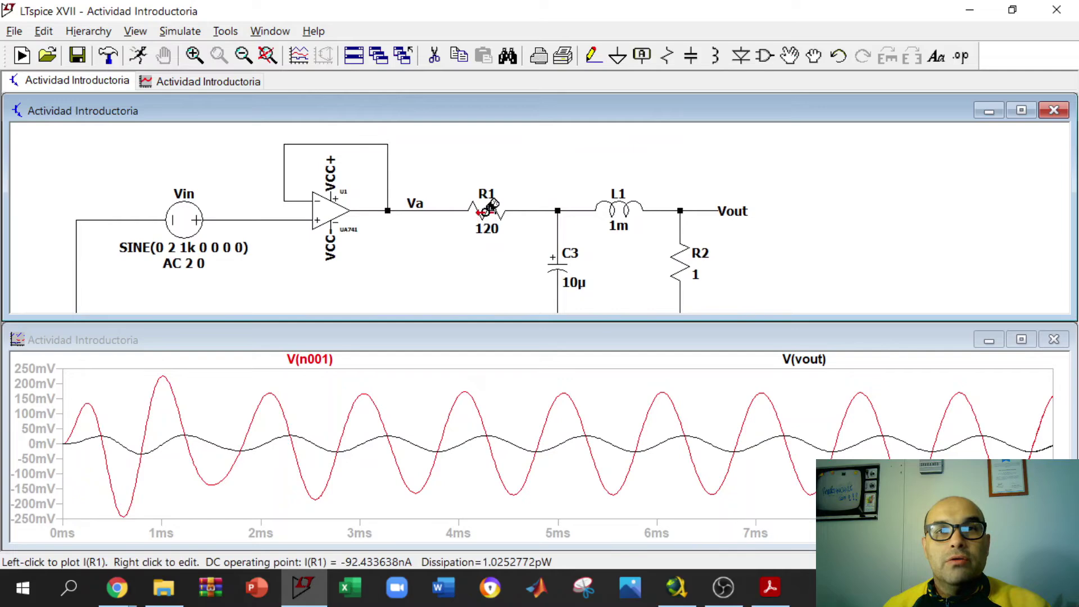
{"action": "right_click", "coordinate": [485, 209]}
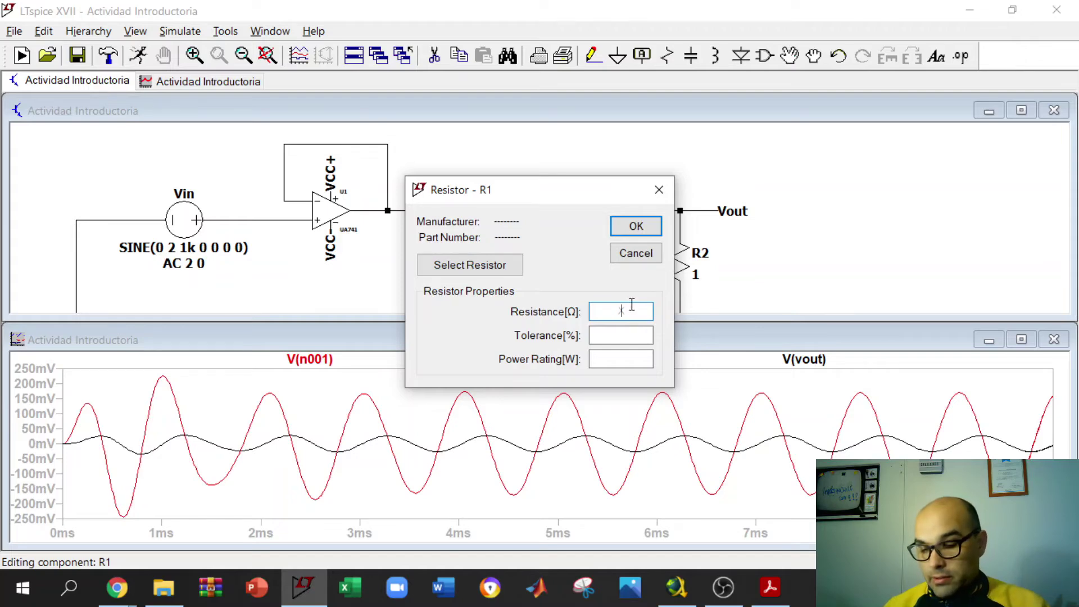
{"action": "type", "text": "{X}"}
{"action": "key", "text": "Return"}
Try to run the transient simulation with R1 defined by the parameter.
{"action": "right_click", "coordinate": [565, 148]}
{"action": "left_click", "coordinate": [579, 162]}
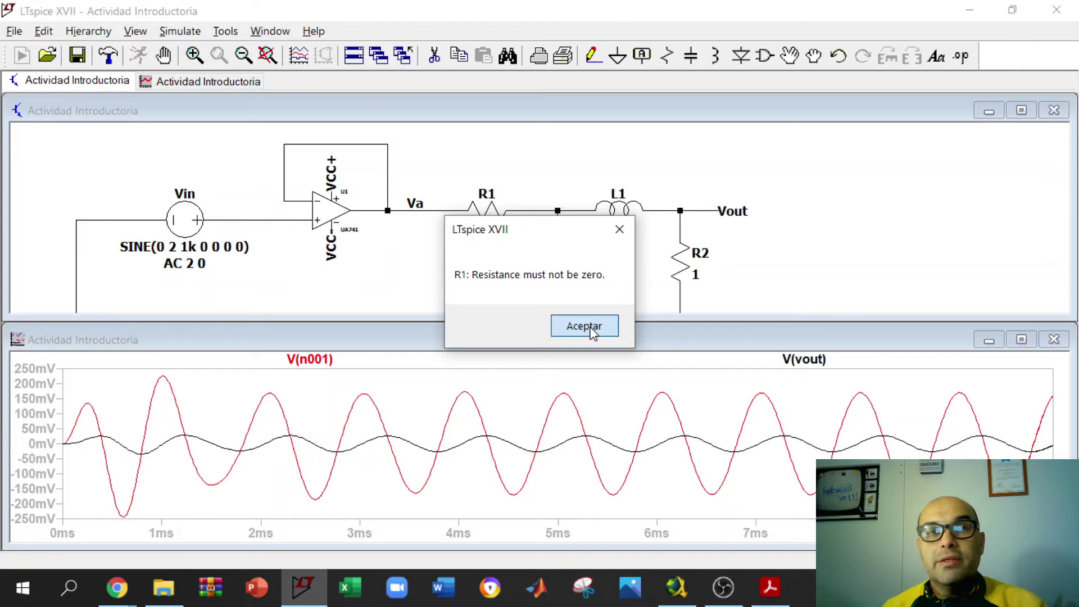
{"action": "left_click", "coordinate": [592, 333]}
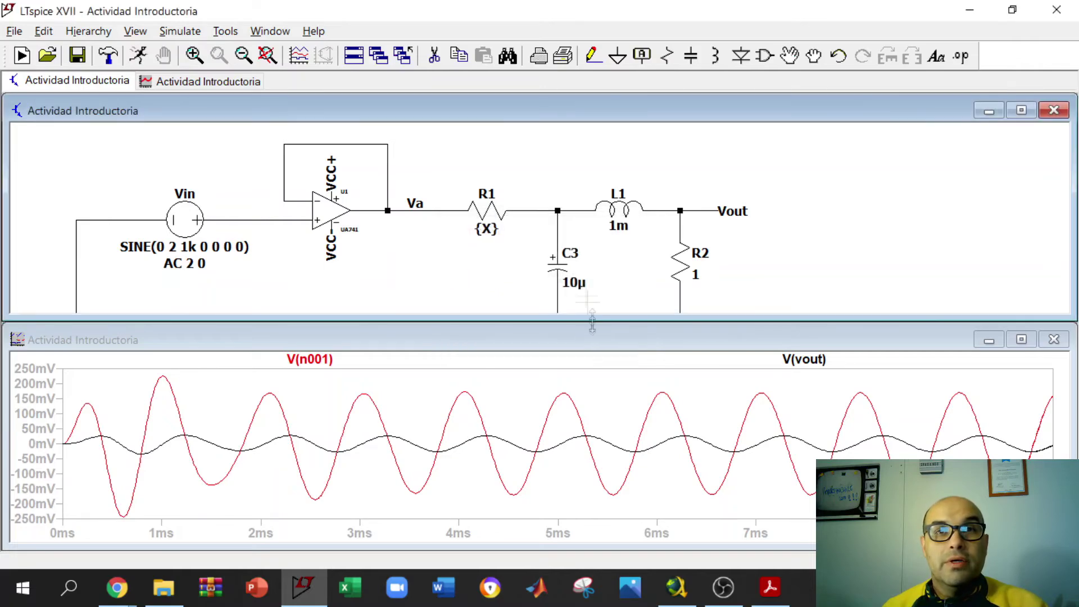
Set the value of R1 to {X+1}.
{"action": "right_click", "coordinate": [489, 230]}
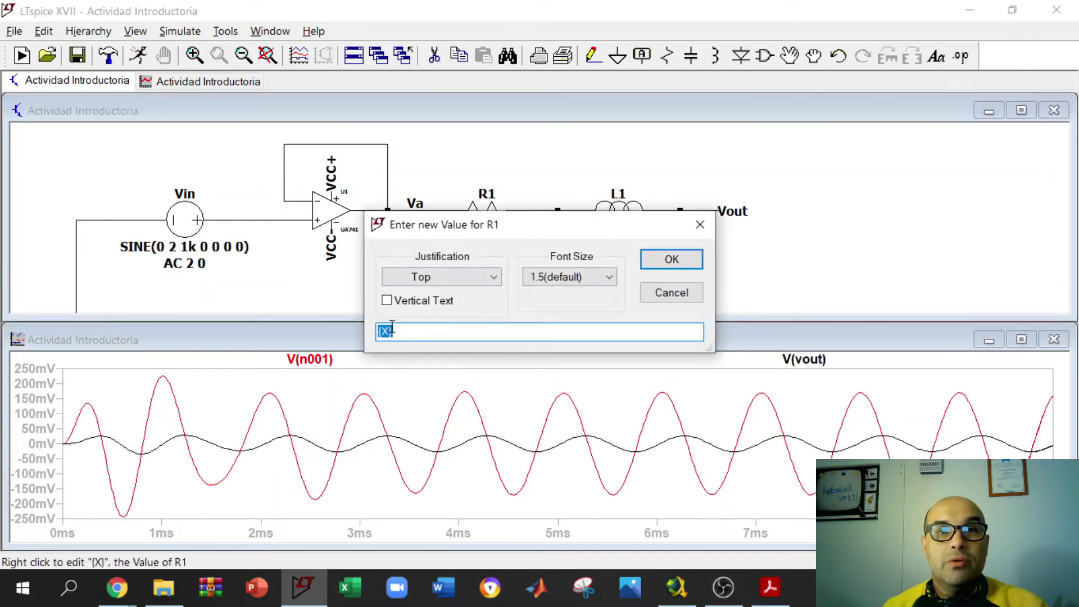
{"action": "type", "text": "+1"}
{"action": "key", "text": "Return"}
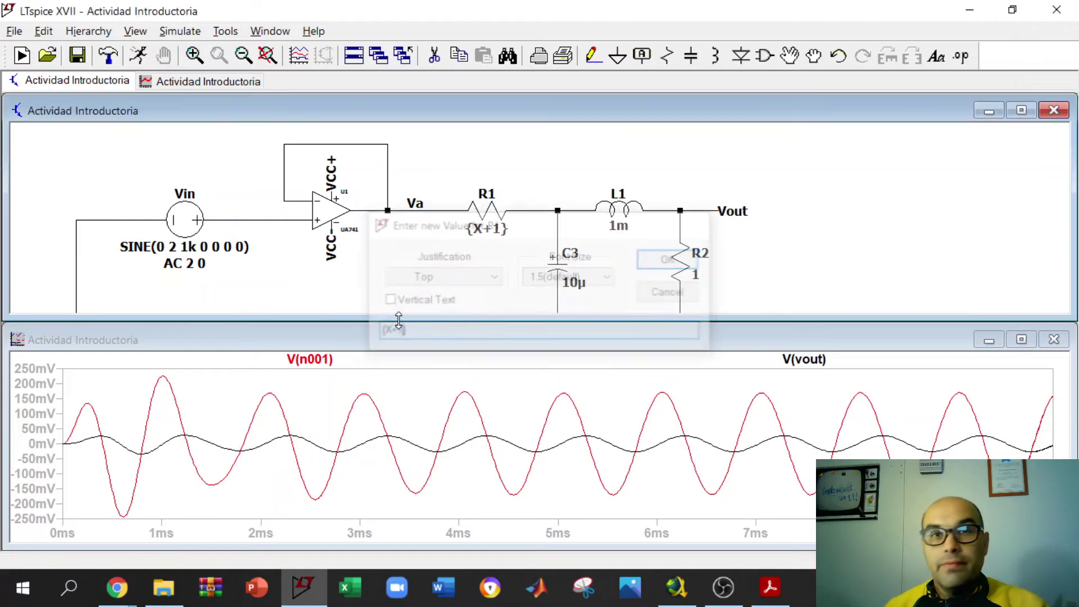
Run the transient simulation, plot the Va voltage, and zoom in on roughly one cycle starting at about 4.8 ms.
{"action": "right_click", "coordinate": [419, 270]}
{"action": "left_click", "coordinate": [420, 272]}
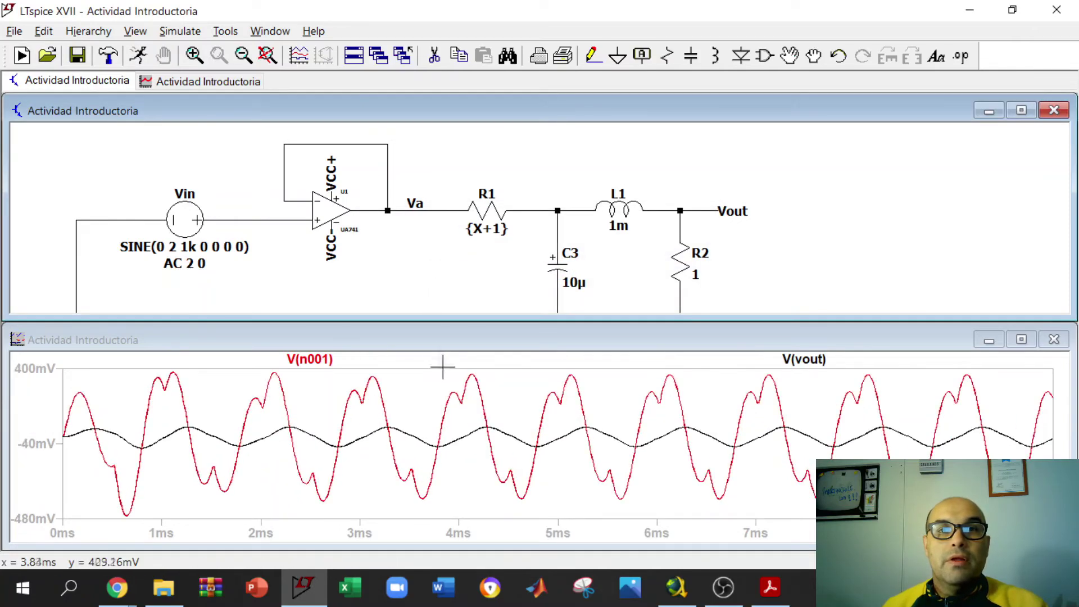
{"action": "left_click", "coordinate": [427, 212]}
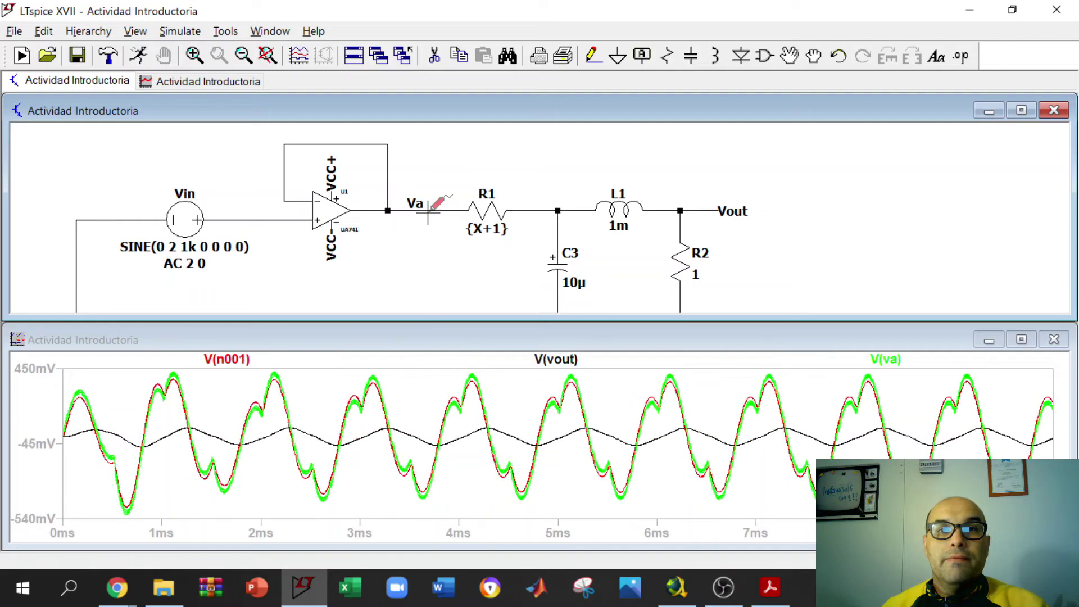
{"action": "mouse_move", "coordinate": [542, 379]}
{"action": "left_mouse_down"}
{"action": "mouse_move", "coordinate": [549, 405]}
{"action": "mouse_move", "coordinate": [628, 493]}
{"action": "left_mouse_up"}
Change the resistance expression of R1 to {X*500+50}.
{"action": "right_click", "coordinate": [492, 213]}
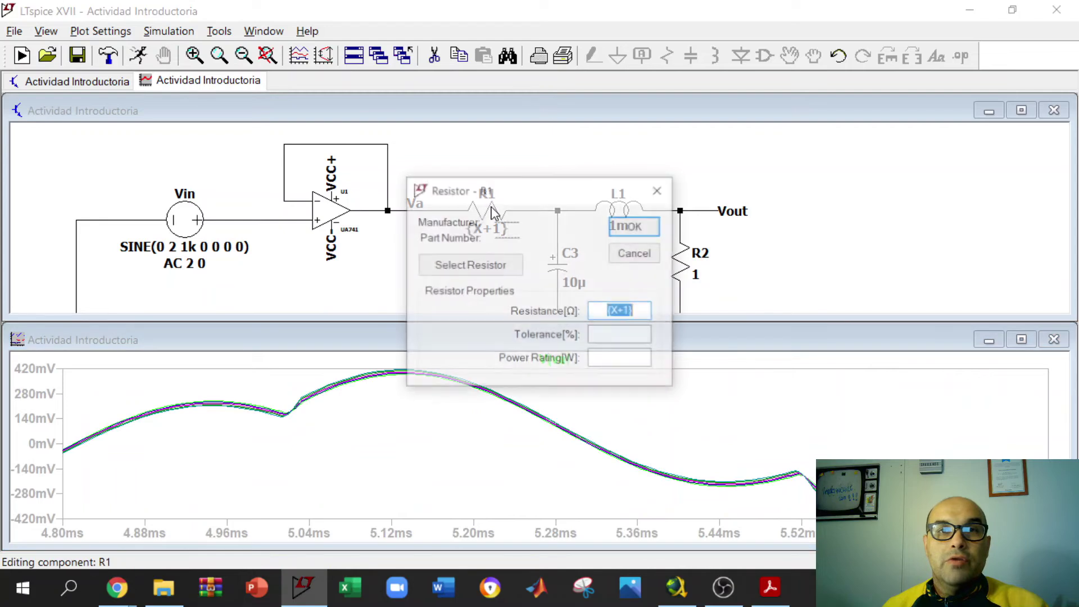
{"action": "left_click", "coordinate": [621, 313]}
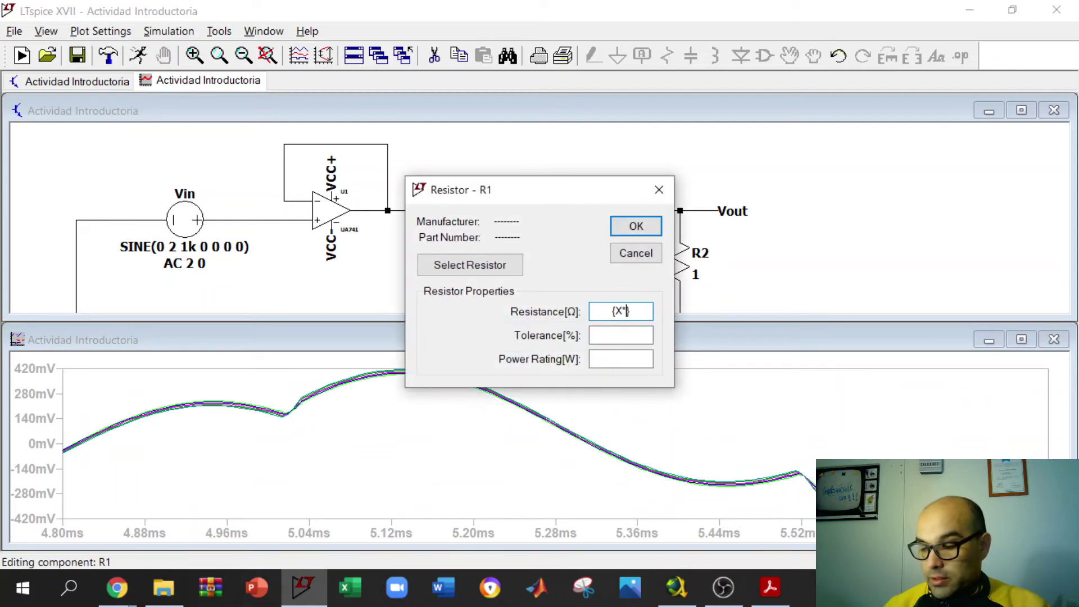
{"action": "type", "text": "500+50"}
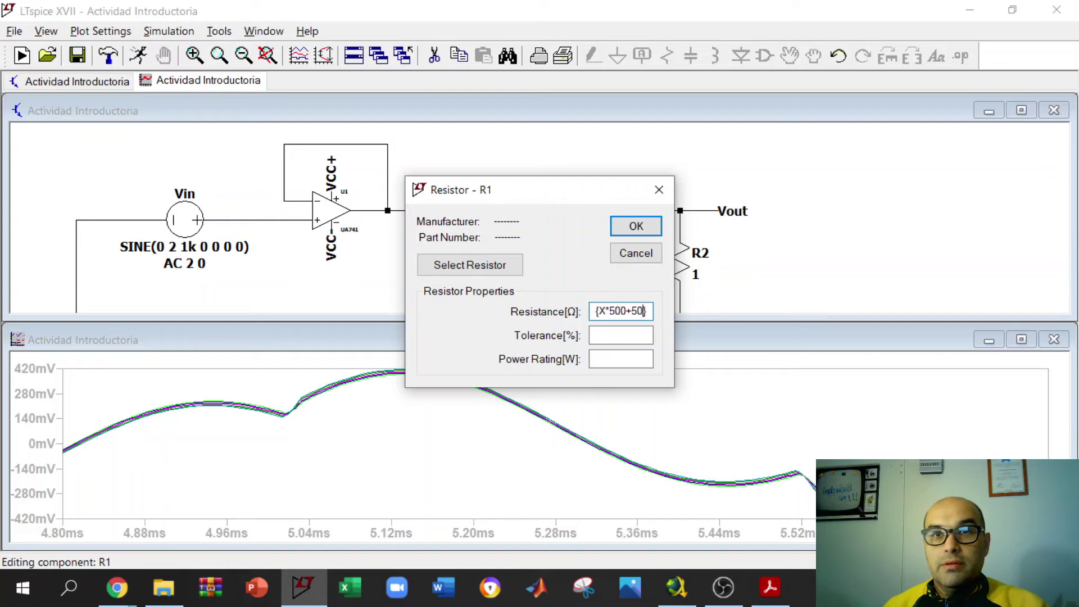
{"action": "key", "text": "Return"}
Rerun the simulation, zoom in on one cycle starting at about 3.9 ms, and plot only the R1, C3 and L1 junction voltage.
{"action": "right_click", "coordinate": [584, 167]}
{"action": "left_click", "coordinate": [596, 179]}
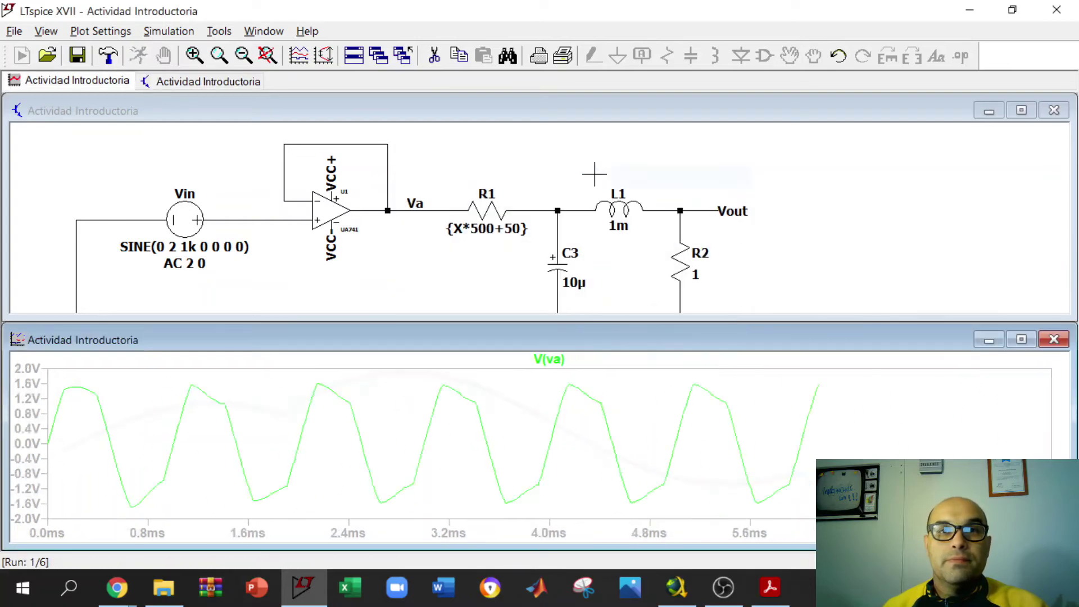
{"action": "left_click_drag", "start_coordinate": [446, 377], "coordinate": [548, 527]}
{"action": "left_click", "coordinate": [550, 209]}
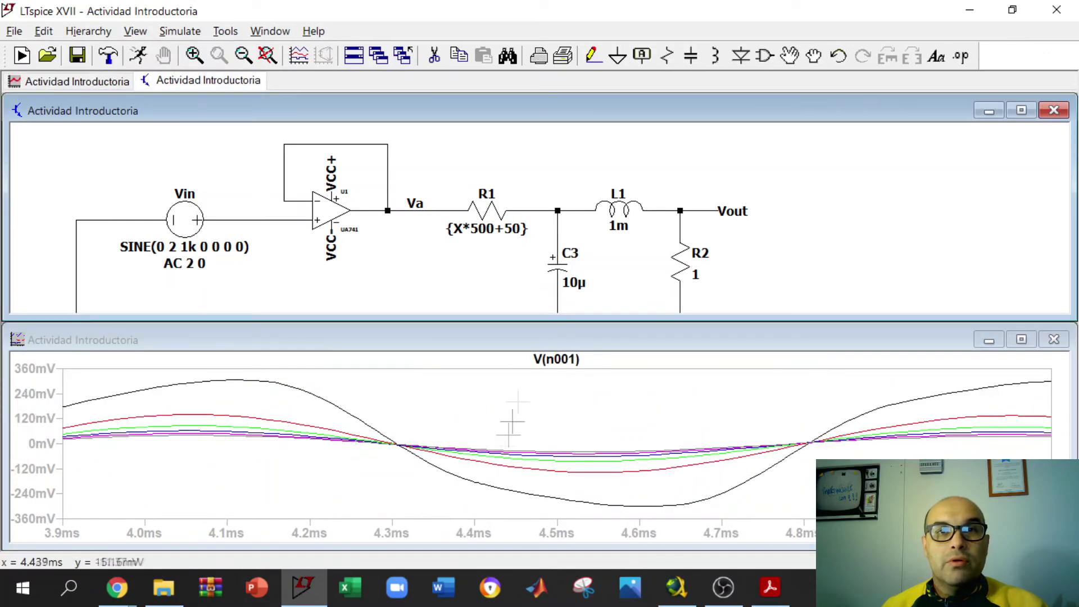
Open the .step statement for parameter X and examine its Octave and Decade sweep options.
{"action": "left_click_drag", "start_coordinate": [579, 163], "coordinate": [565, 226]}
{"action": "scroll", "coordinate": [565, 225], "scroll_direction": "down", "scroll_amount": 2}
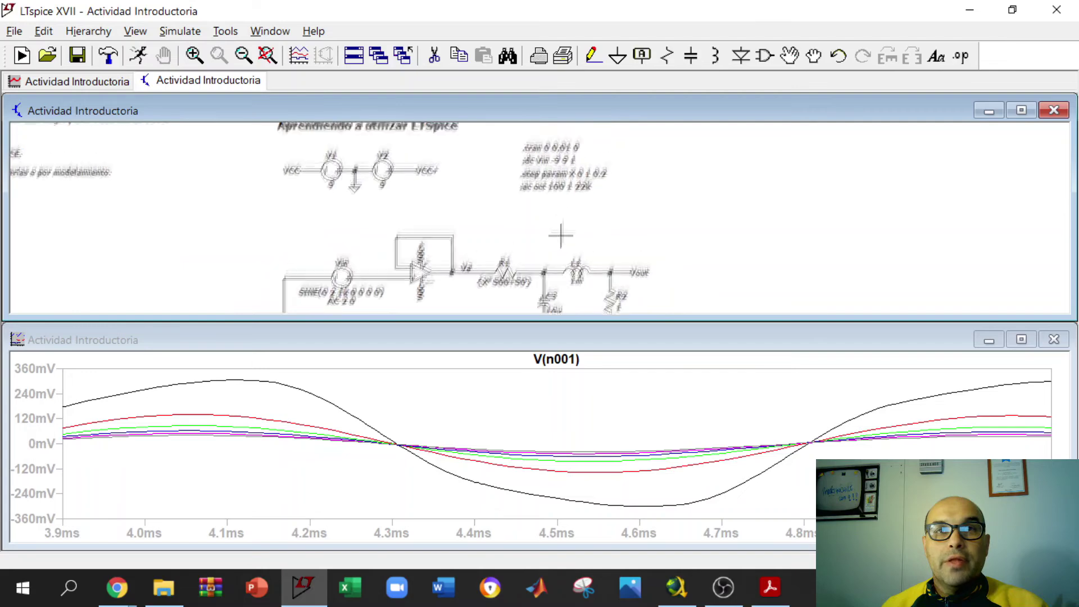
{"action": "right_click", "coordinate": [578, 174]}
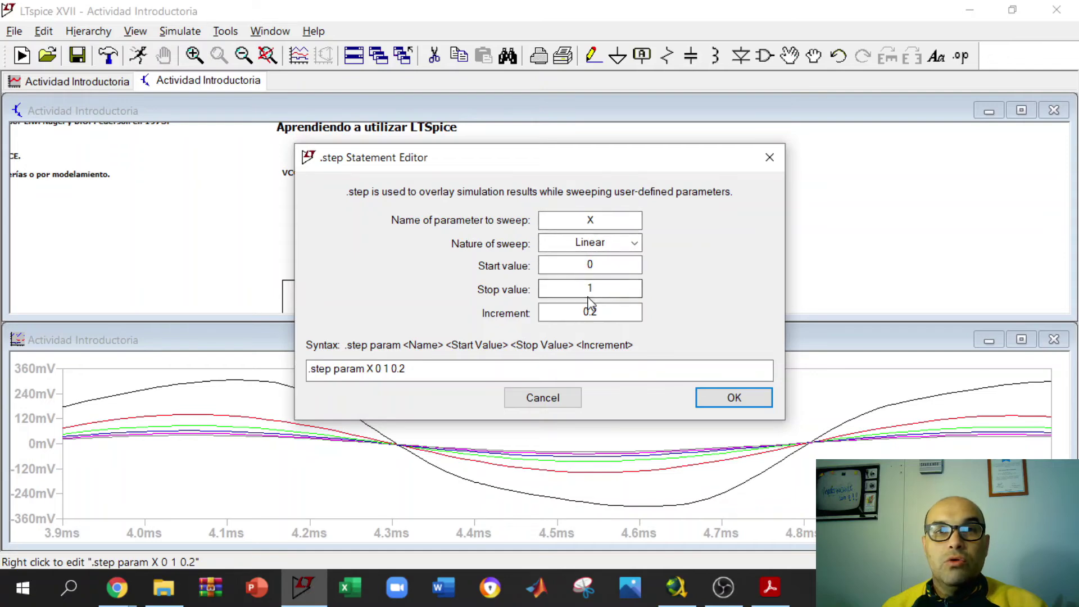
{"action": "left_click", "coordinate": [582, 315]}
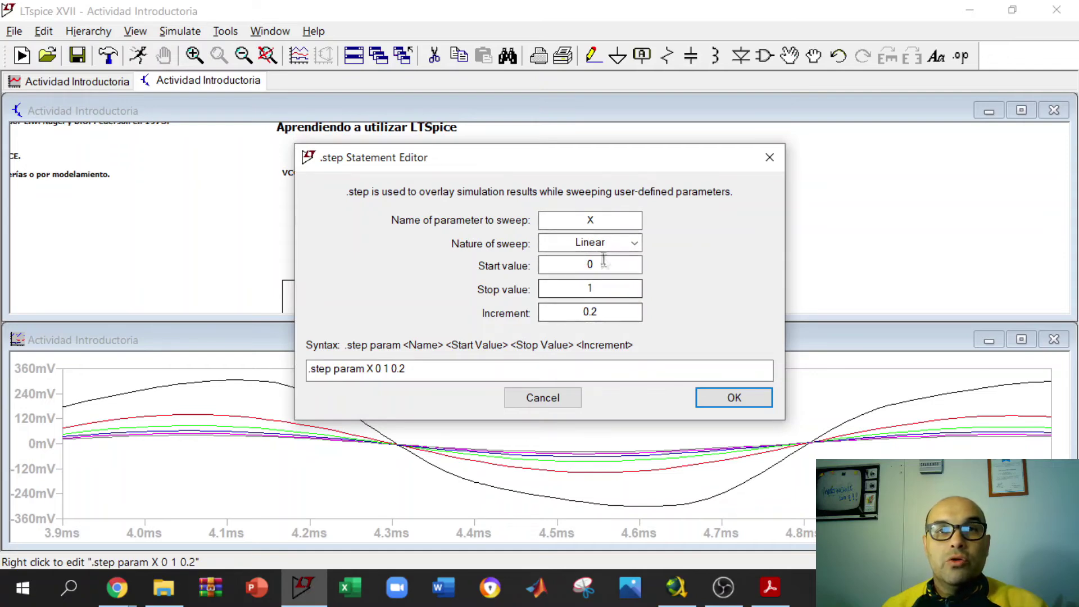
{"action": "left_click", "coordinate": [602, 242]}
{"action": "left_click", "coordinate": [619, 273]}
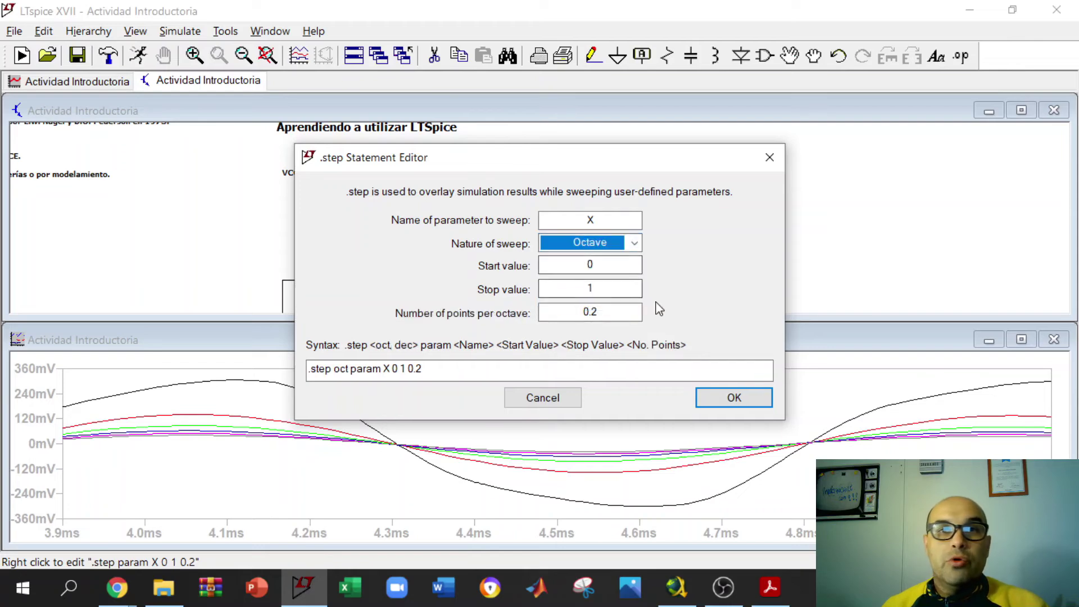
{"action": "left_click", "coordinate": [619, 243]}
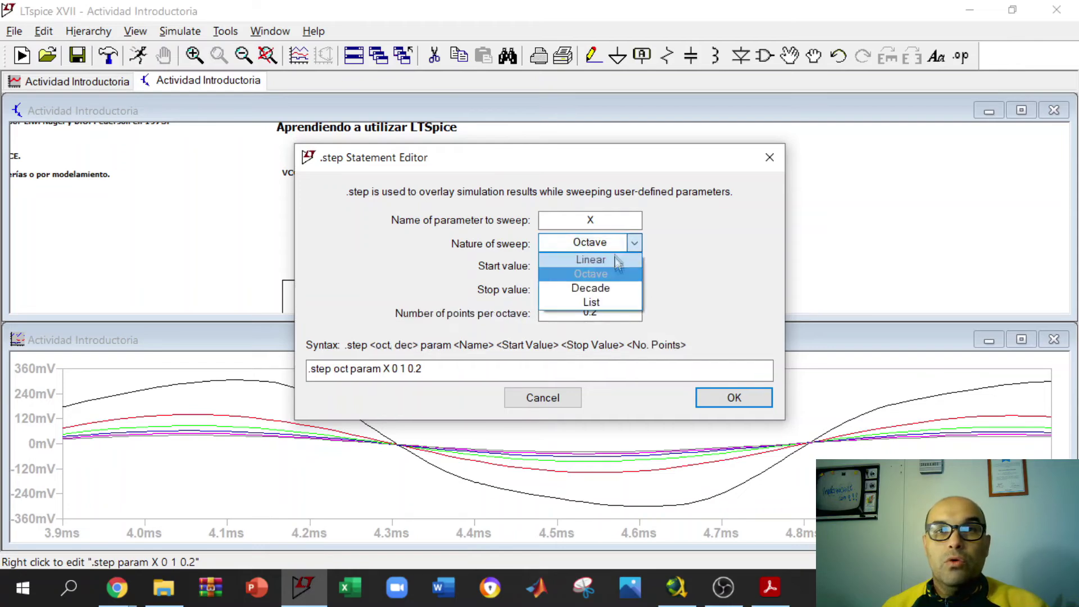
{"action": "left_click", "coordinate": [617, 288]}
{"action": "left_click", "coordinate": [616, 243]}
{"action": "left_click", "coordinate": [694, 331]}
Set the sweep of parameter X to a list with the values 0, 1 and 0.2.
{"action": "left_click", "coordinate": [615, 244]}
{"action": "left_click", "coordinate": [627, 302]}
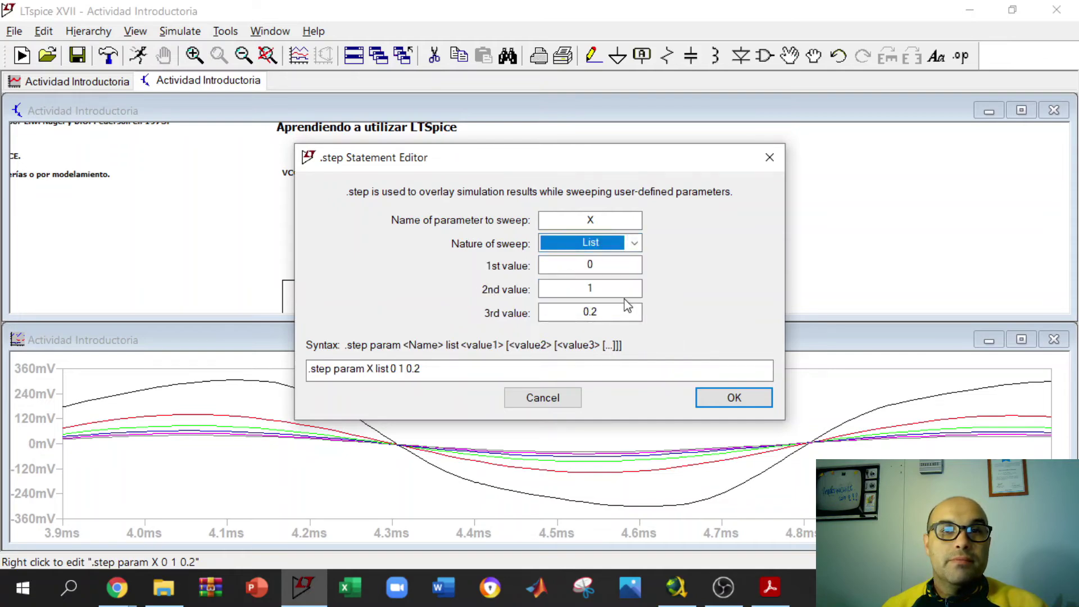
{"action": "left_click", "coordinate": [730, 398]}
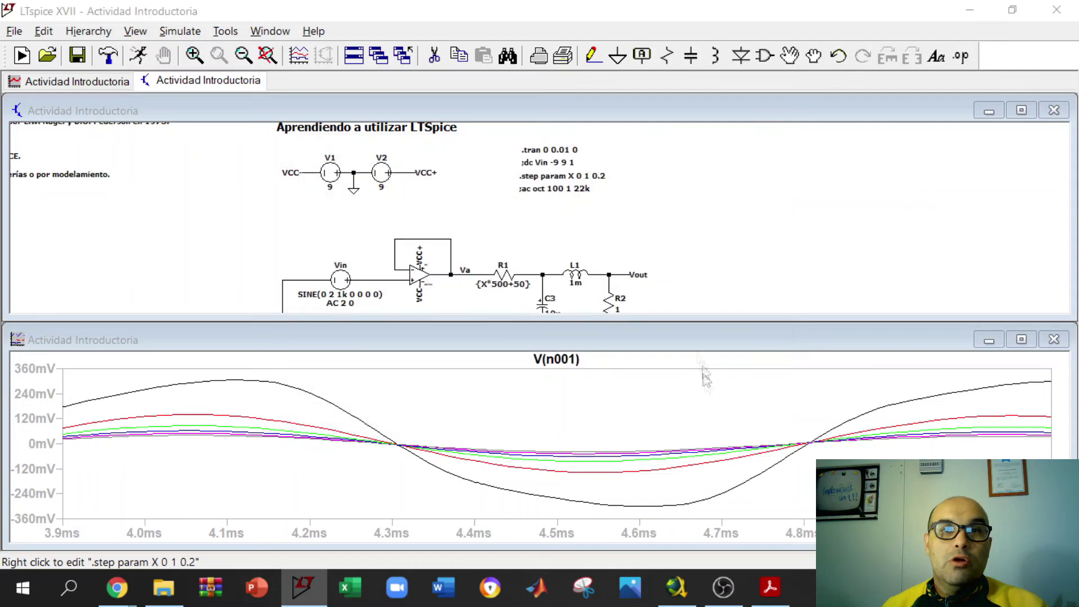
Run the simulation with the list sweep, zoom in on about two cycles from 3.8 ms, and plot only Vout.
{"action": "right_click", "coordinate": [646, 222]}
{"action": "left_click", "coordinate": [656, 233]}
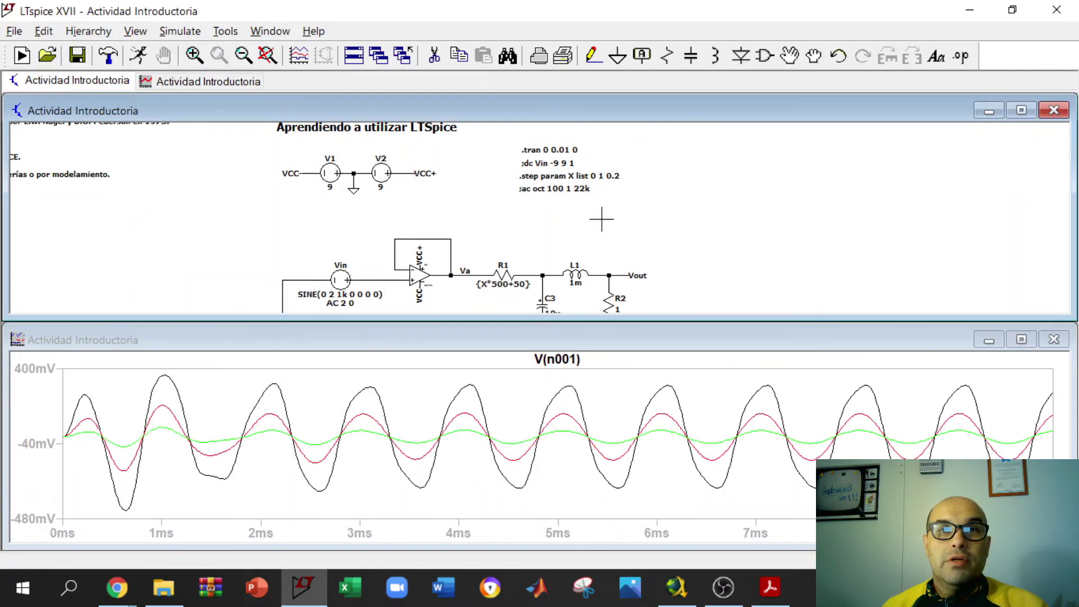
{"action": "left_click_drag", "start_coordinate": [439, 377], "coordinate": [637, 520]}
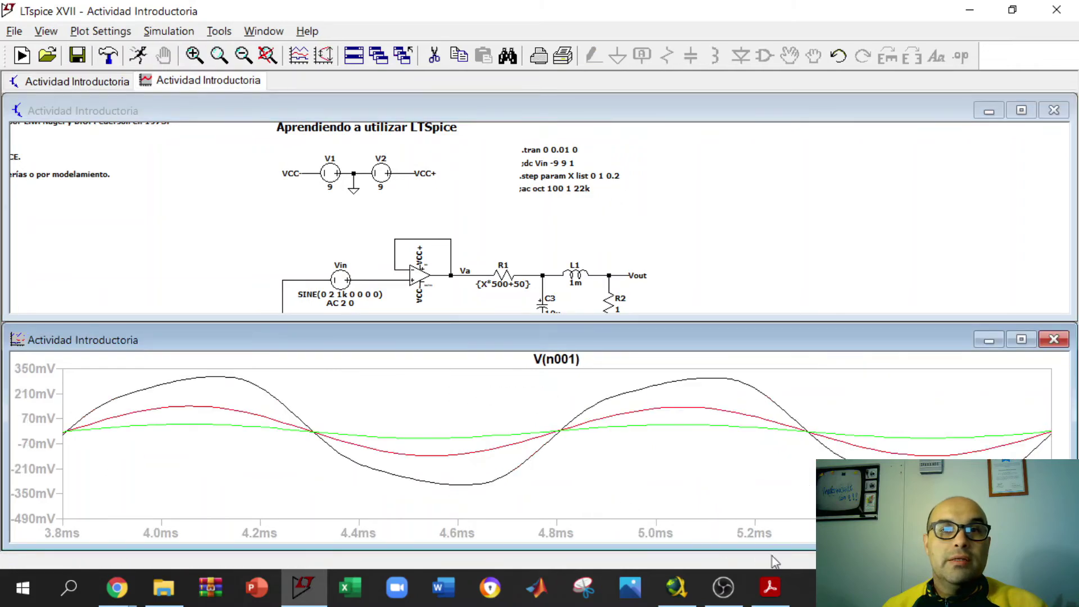
{"action": "left_click", "coordinate": [609, 272]}
{"action": "left_click", "coordinate": [608, 275]}
{"action": "left_click", "coordinate": [609, 275]}
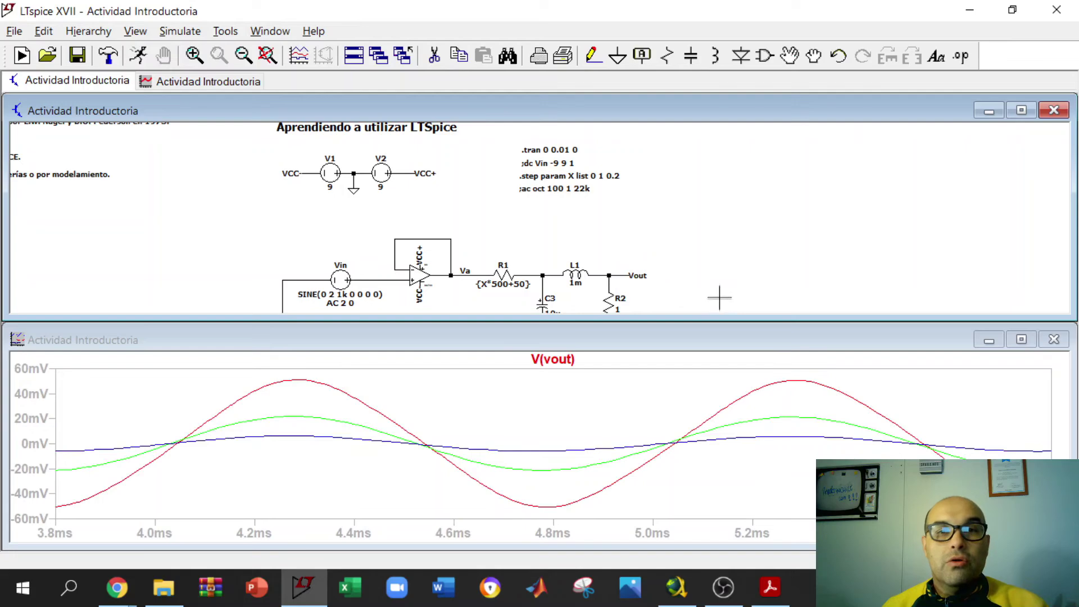
Insert a pot component from the PotSw library, rotated 270 degrees, in the empty area beyond the Vout label.
{"action": "left_click_drag", "start_coordinate": [709, 290], "coordinate": [691, 265]}
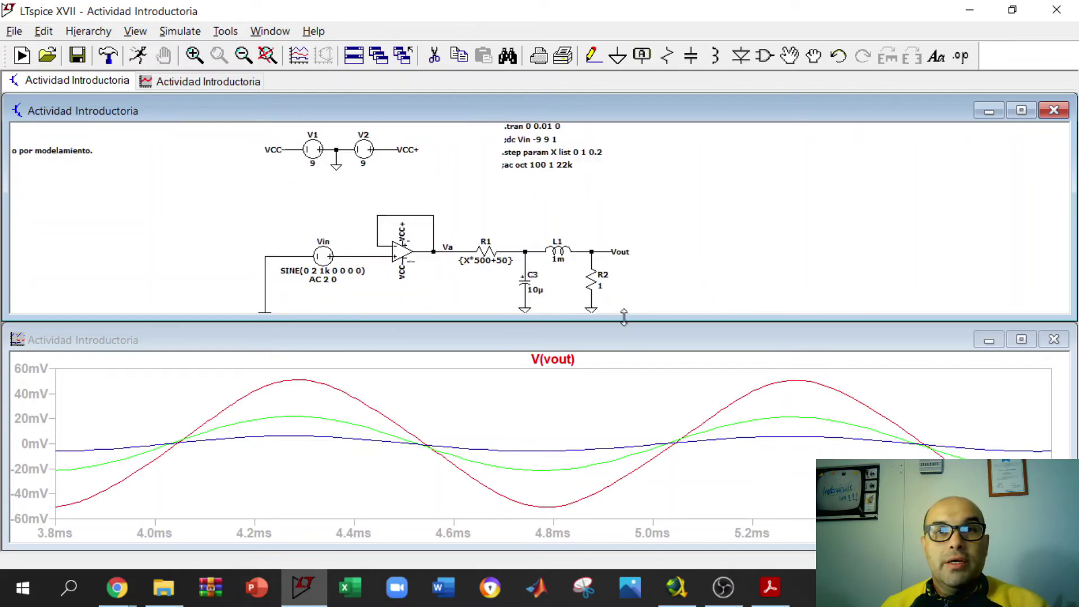
{"action": "mouse_move", "coordinate": [624, 316]}
{"action": "left_mouse_down"}
{"action": "mouse_move", "coordinate": [624, 338]}
{"action": "mouse_move", "coordinate": [624, 312]}
{"action": "left_mouse_up"}
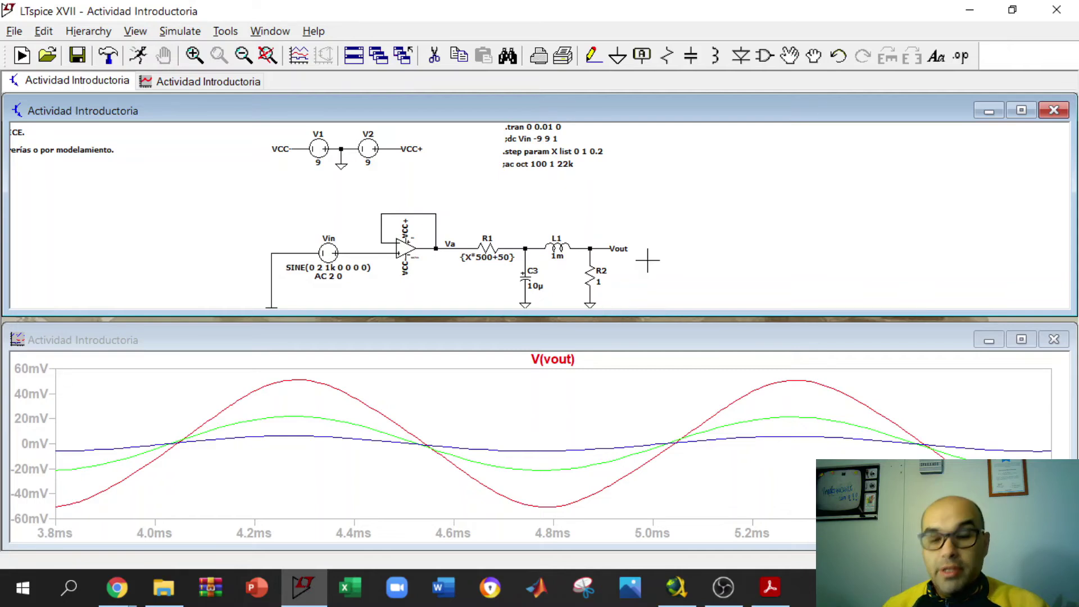
{"action": "key", "text": "F2"}
{"action": "type", "text": "POT"}
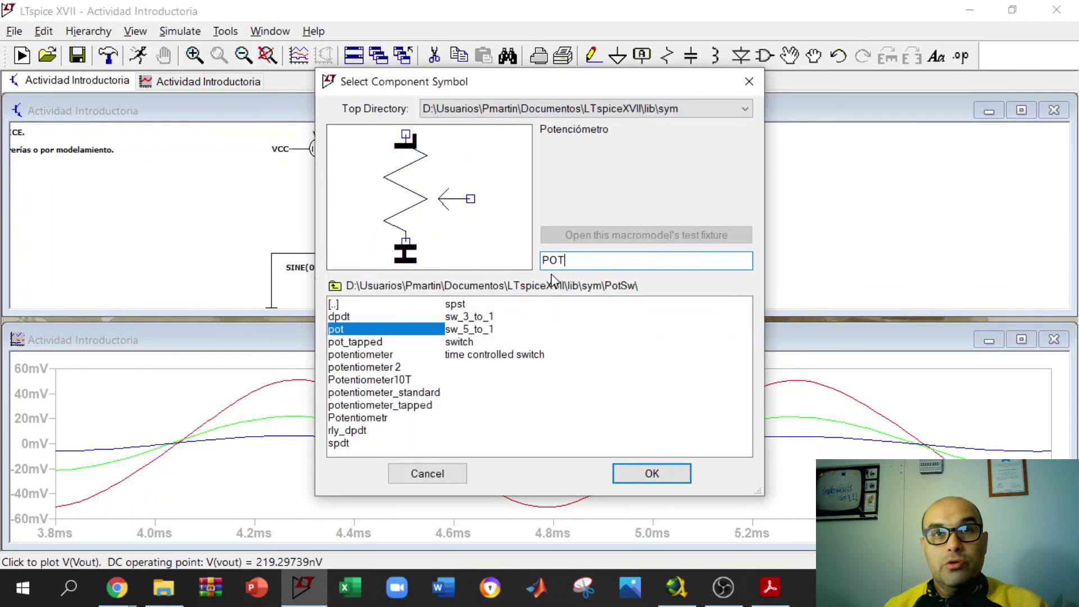
{"action": "key", "text": "Return"}
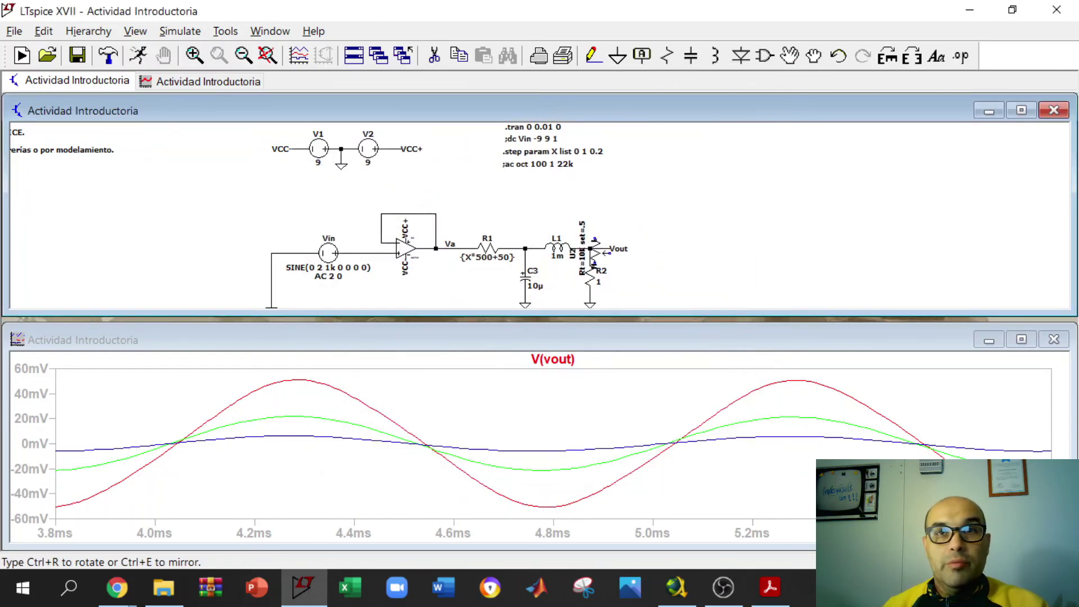
{"action": "key", "text": "ctrl+r"}
{"action": "key", "text": "ctrl+r"}
{"action": "key", "text": "ctrl+r"}
{"action": "scroll", "coordinate": [646, 205], "scroll_direction": "up", "scroll_amount": 1}
{"action": "scroll", "coordinate": [655, 214], "scroll_direction": "up", "scroll_amount": 1}
{"action": "left_click", "coordinate": [658, 217]}
{"action": "key", "text": "Escape"}
Set the potentiometer's value to Rt=10K set={X}.
{"action": "right_click", "coordinate": [637, 246]}
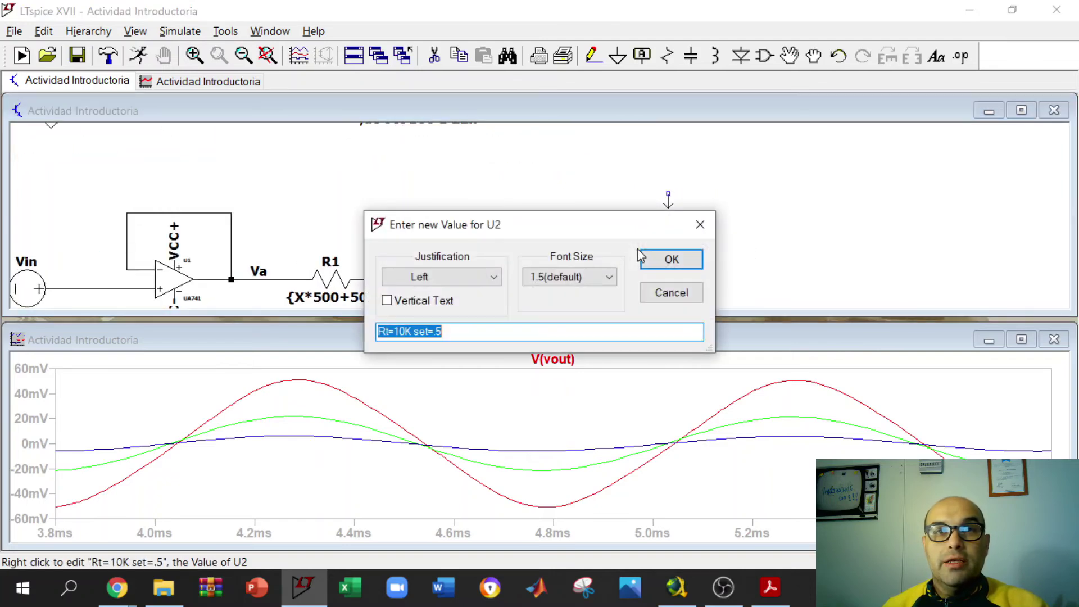
{"action": "left_click", "coordinate": [396, 332]}
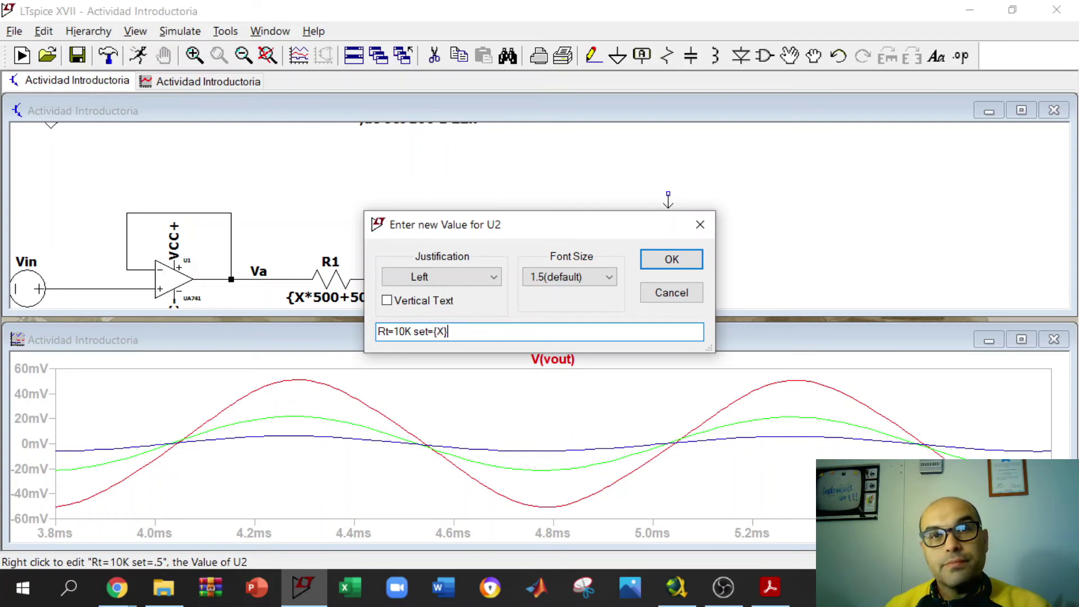
{"action": "key", "text": "Return"}
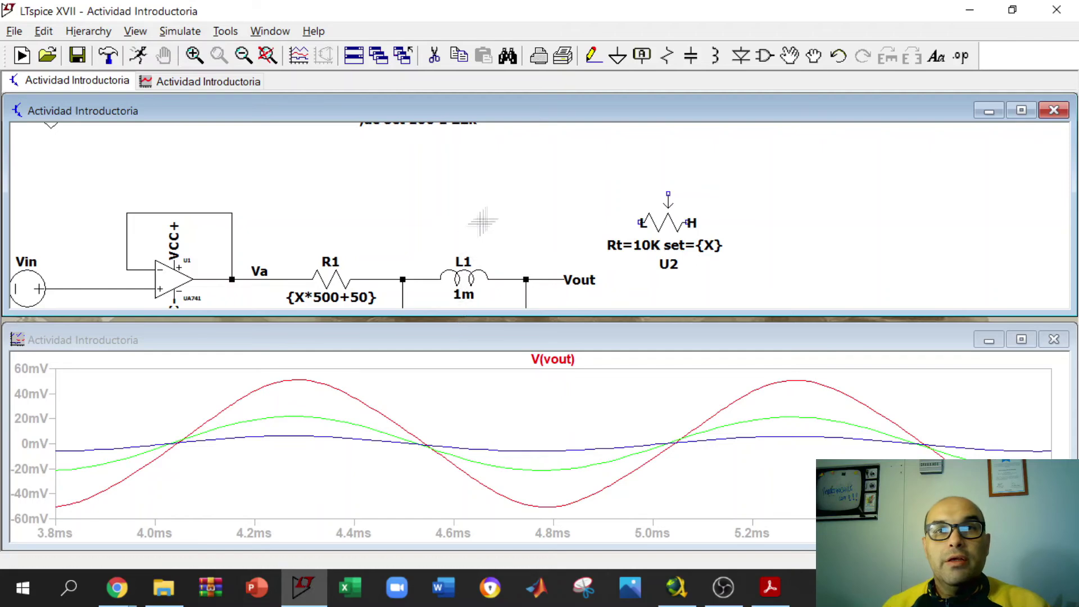
Change the .step sweep of parameter X to linear, from 0 to 1 with an increment of 0.2.
{"action": "scroll", "coordinate": [504, 243], "scroll_direction": "up", "scroll_amount": 3}
{"action": "right_click", "coordinate": [437, 172]}
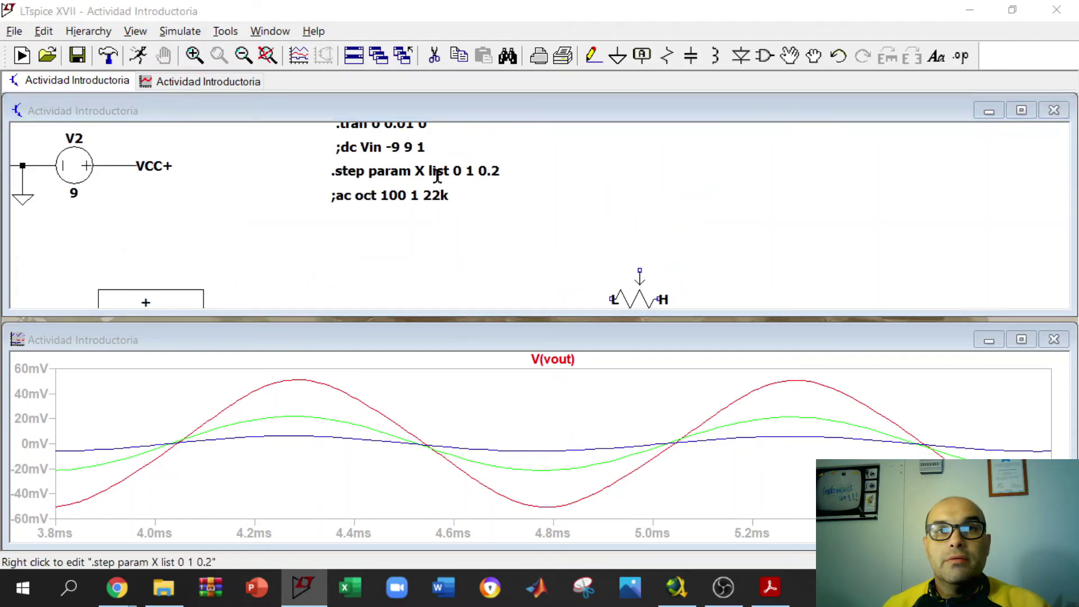
{"action": "left_click", "coordinate": [586, 241]}
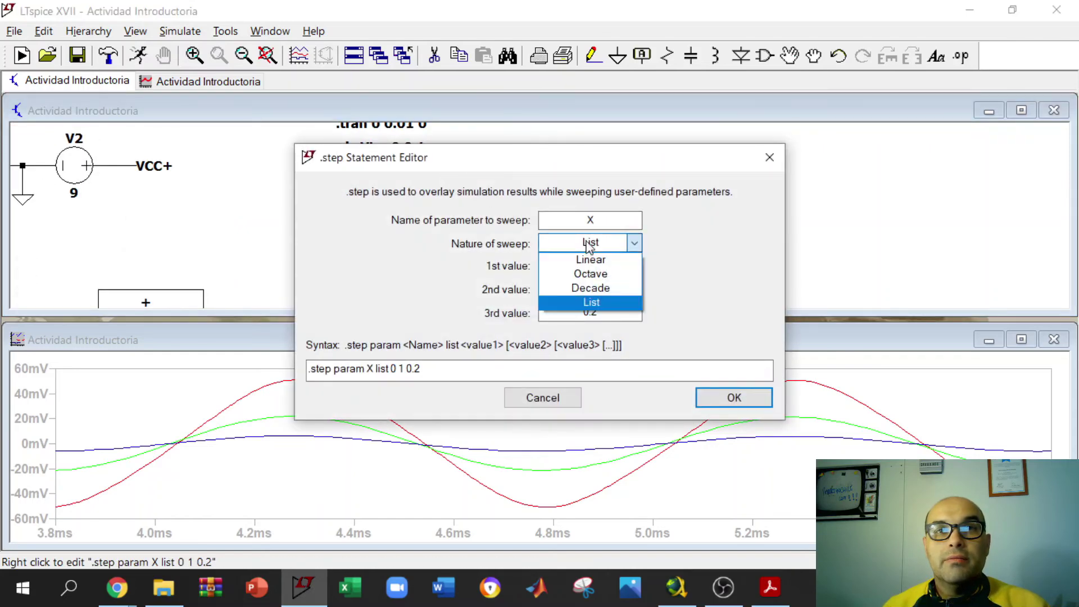
{"action": "left_click", "coordinate": [587, 262]}
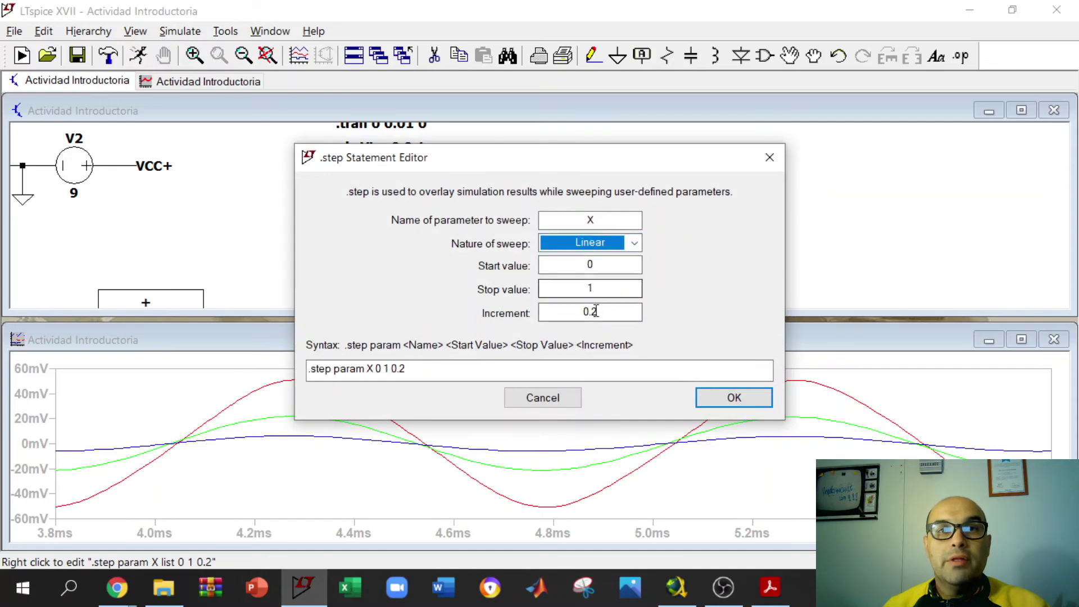
{"action": "left_click", "coordinate": [709, 400]}
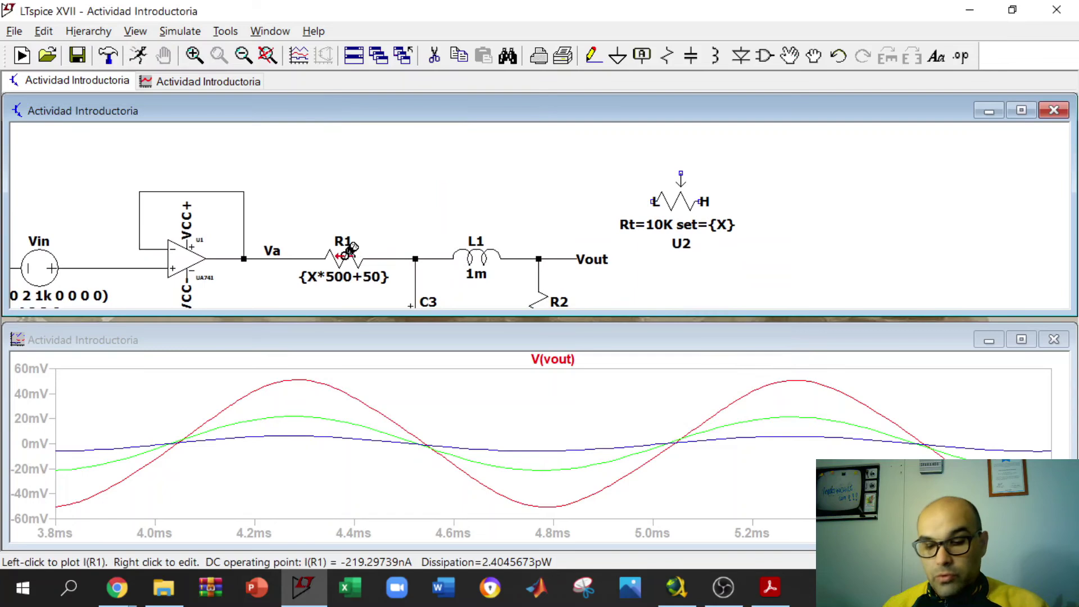
Delete resistor R1 and move the potentiometer into its place between Va and the C3 node.
{"action": "left_click", "coordinate": [348, 255]}
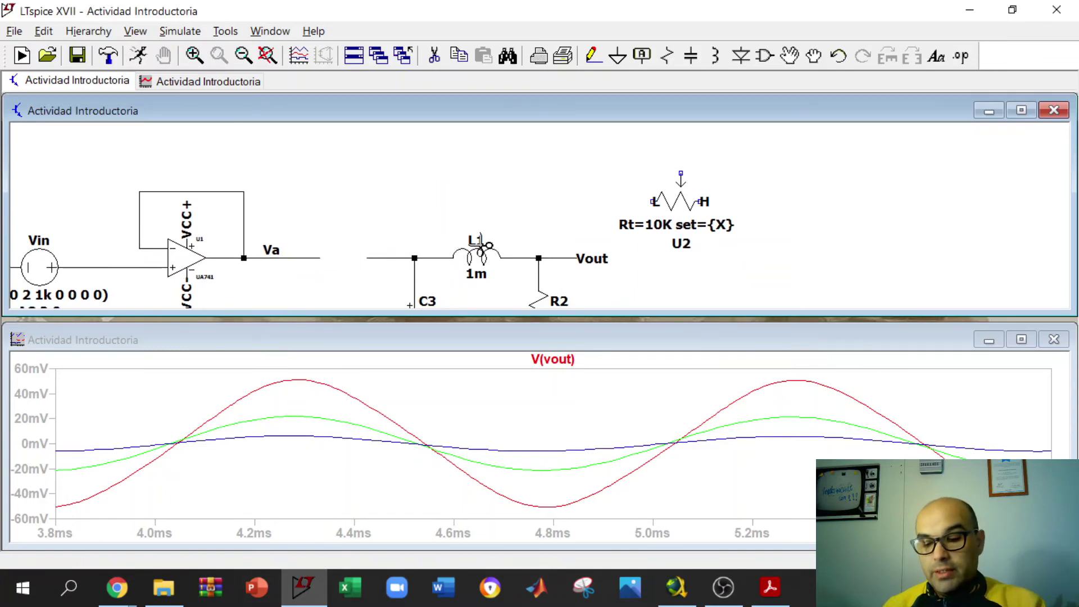
{"action": "left_click", "coordinate": [662, 233]}
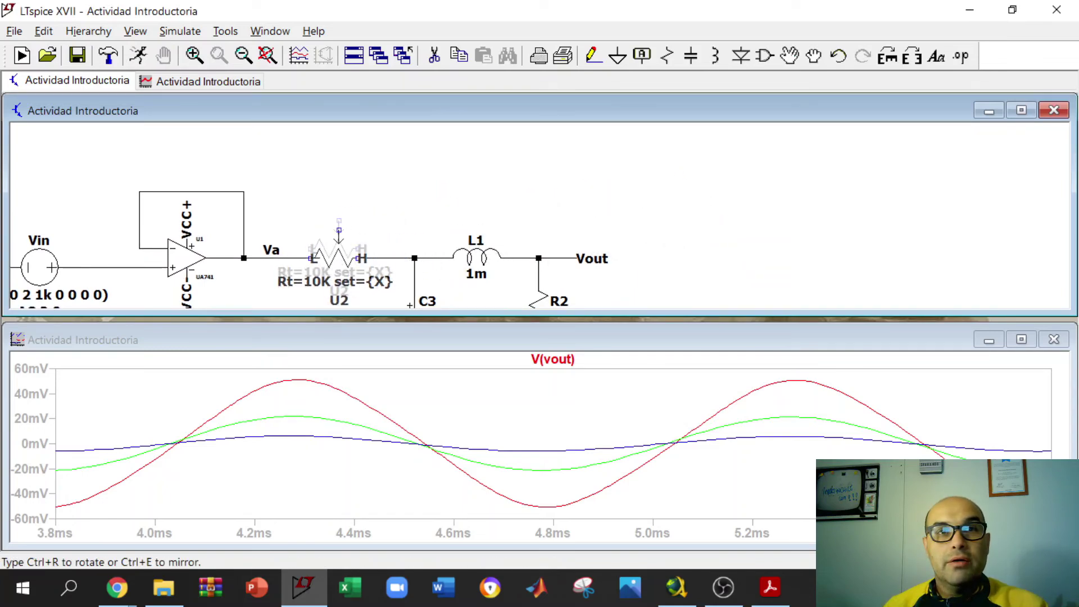
{"action": "left_click", "coordinate": [349, 259]}
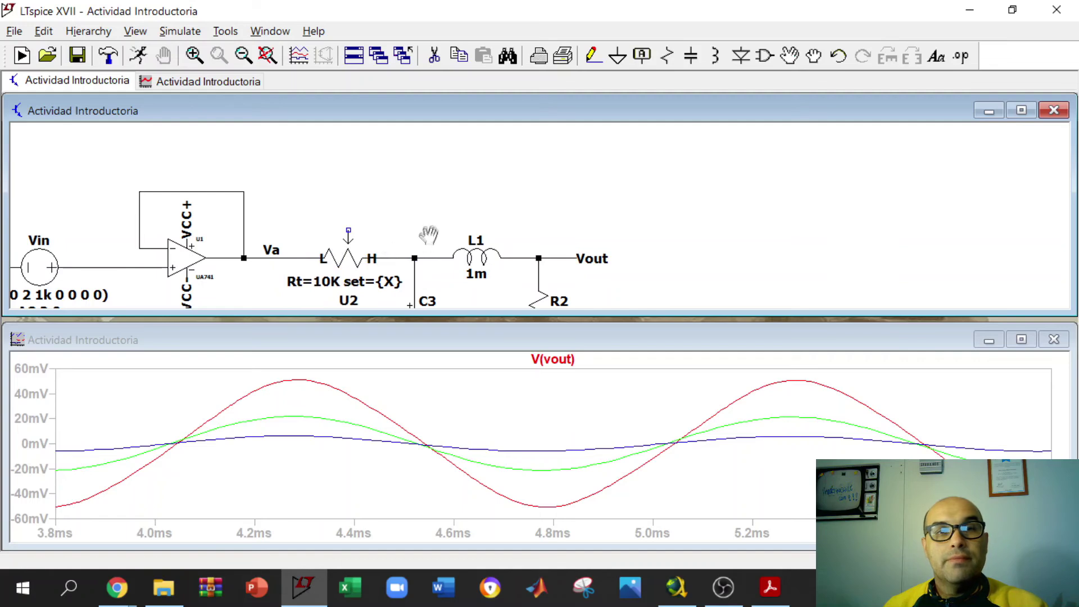
Wire the potentiometer's wiper over to the junction of its H terminal and C3.
{"action": "key", "text": "F3"}
{"action": "left_click", "coordinate": [348, 229]}
{"action": "left_click", "coordinate": [349, 210]}
{"action": "left_click", "coordinate": [414, 211]}
{"action": "left_click", "coordinate": [415, 258]}
{"action": "right_click", "coordinate": [425, 256]}
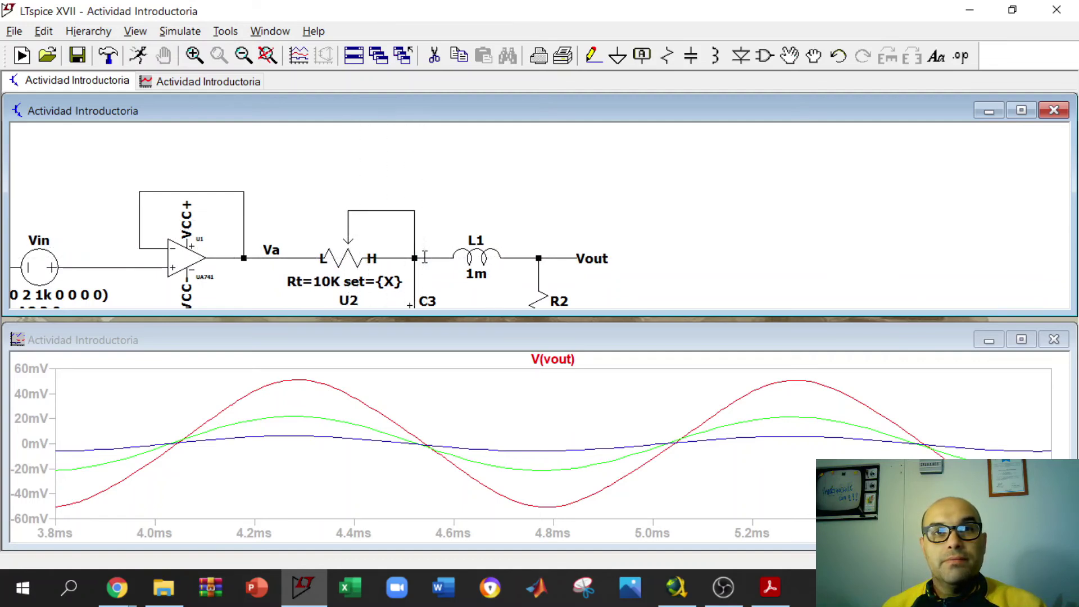
Run the simulation with the potentiometer and zoom in on about one cycle of Vout from 2.88 ms.
{"action": "right_click", "coordinate": [516, 212]}
{"action": "left_click", "coordinate": [534, 229]}
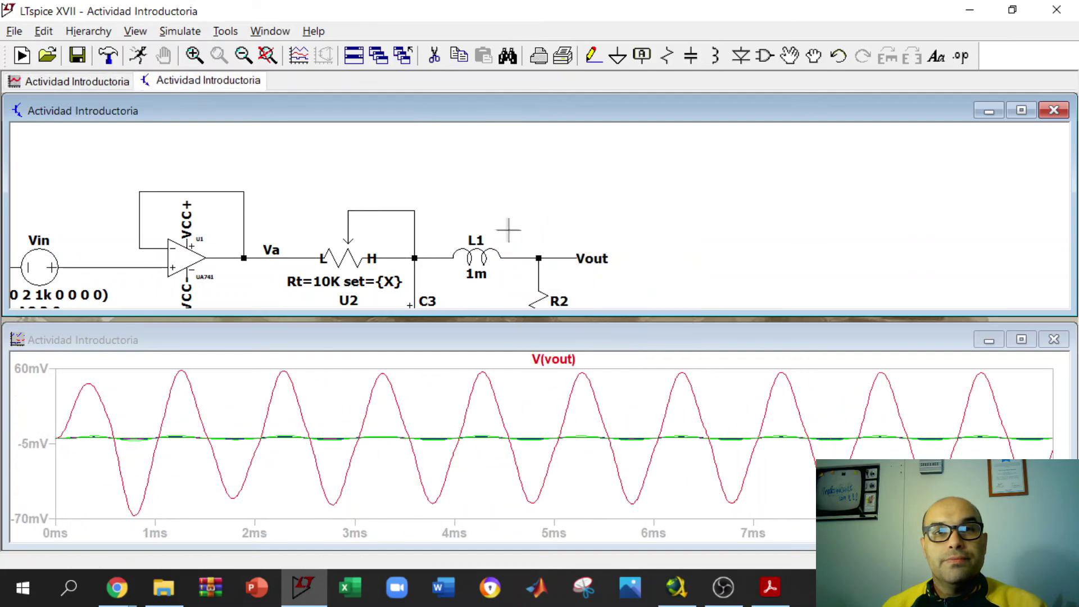
{"action": "left_click_drag", "start_coordinate": [346, 473], "coordinate": [425, 354]}
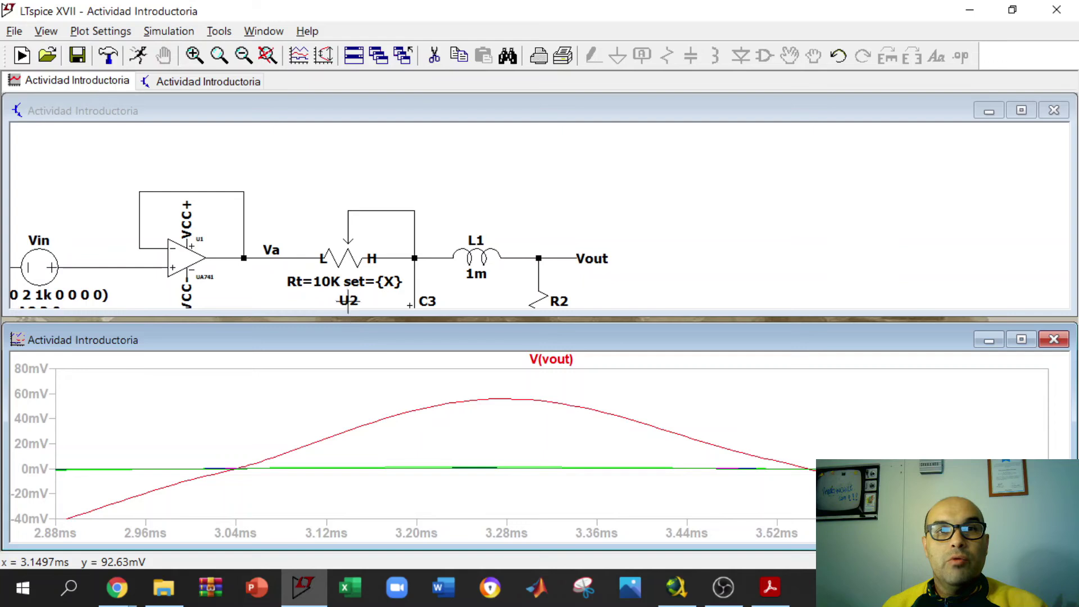
Set the potentiometer's value to Rt=100 set={X}.
{"action": "right_click", "coordinate": [332, 285]}
{"action": "left_click", "coordinate": [410, 331]}
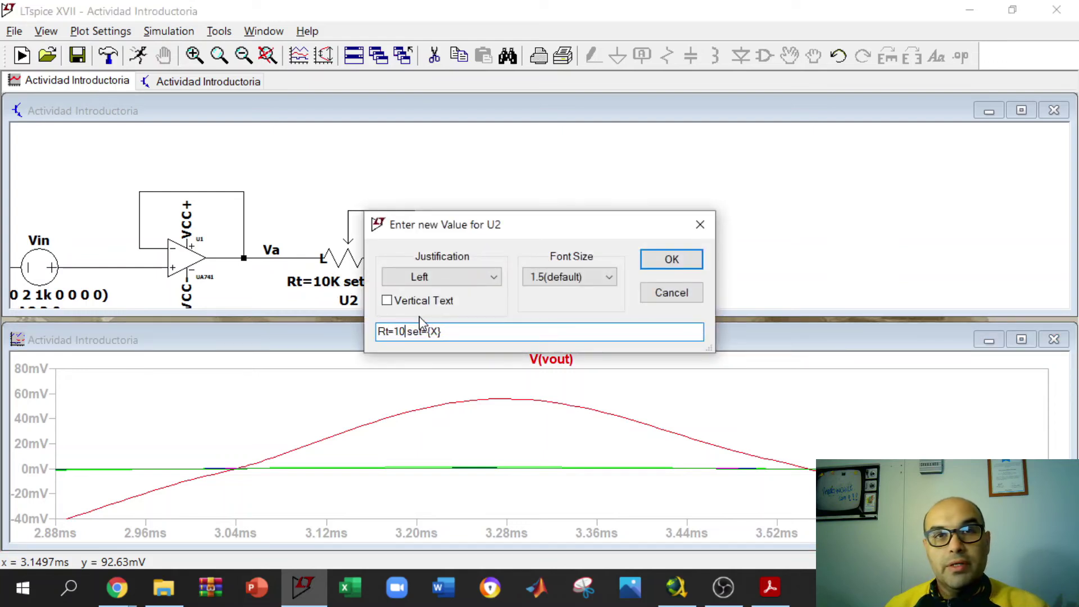
{"action": "type", "text": "0"}
{"action": "key", "text": "Return"}
Run the simulation with the reduced resistance and zoom in on about two cycles of Vout from 3.8 ms.
{"action": "right_click", "coordinate": [499, 180]}
{"action": "left_click", "coordinate": [523, 190]}
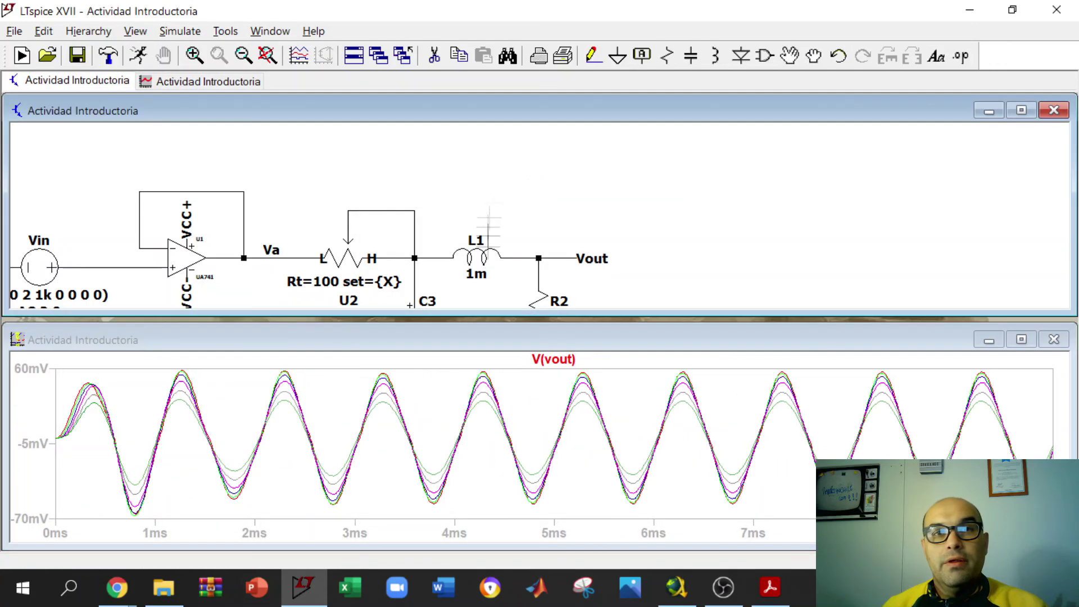
{"action": "left_click_drag", "start_coordinate": [440, 368], "coordinate": [641, 517]}
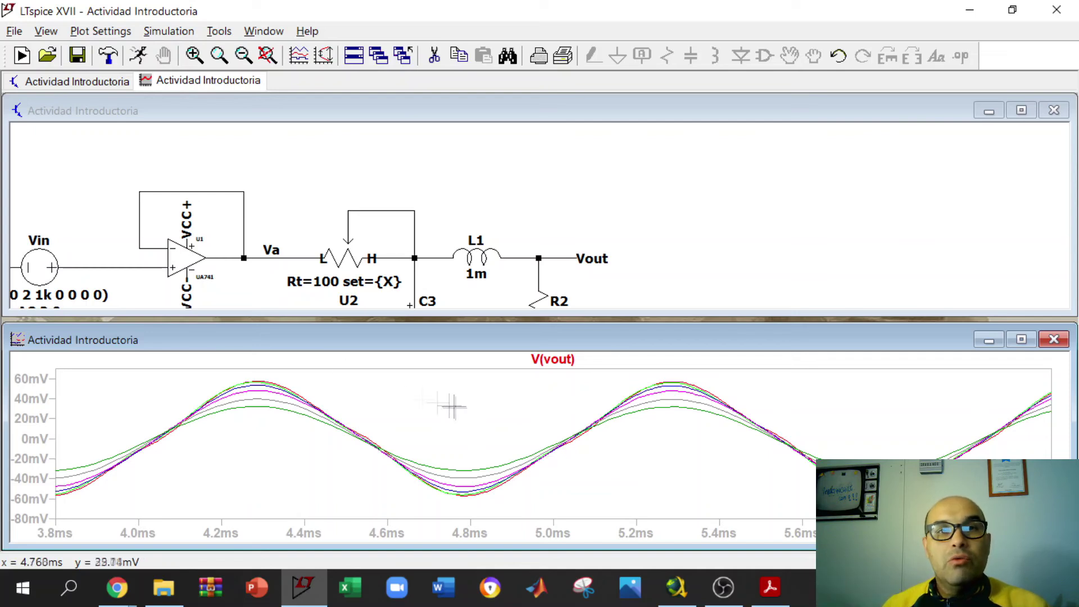
Examine the Rt setting in the potentiometer's value and accept it as is.
{"action": "right_click", "coordinate": [347, 285]}
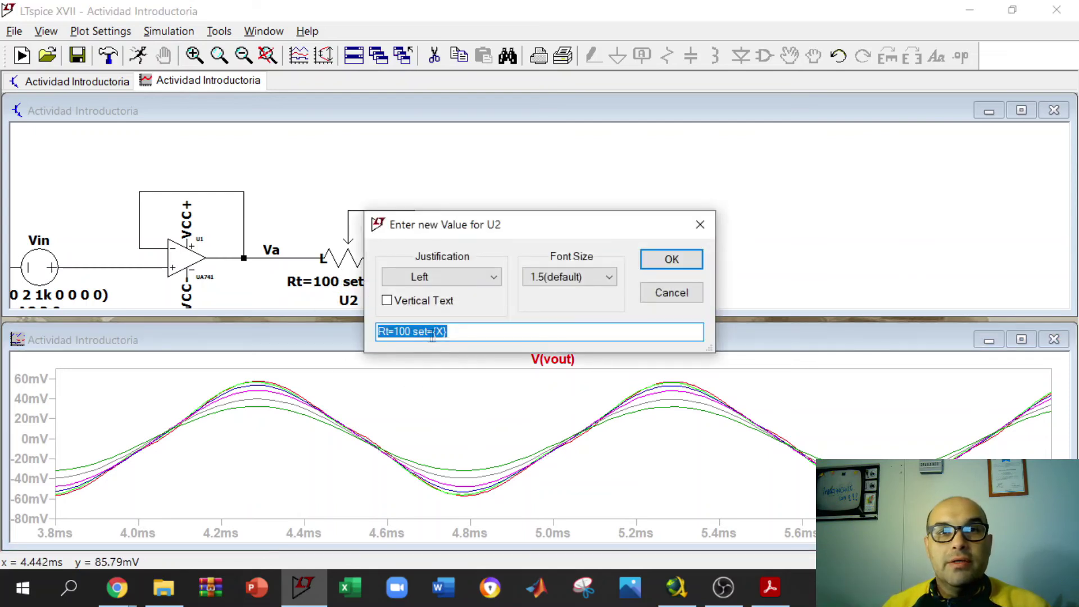
{"action": "left_click_drag", "start_coordinate": [395, 330], "coordinate": [404, 332]}
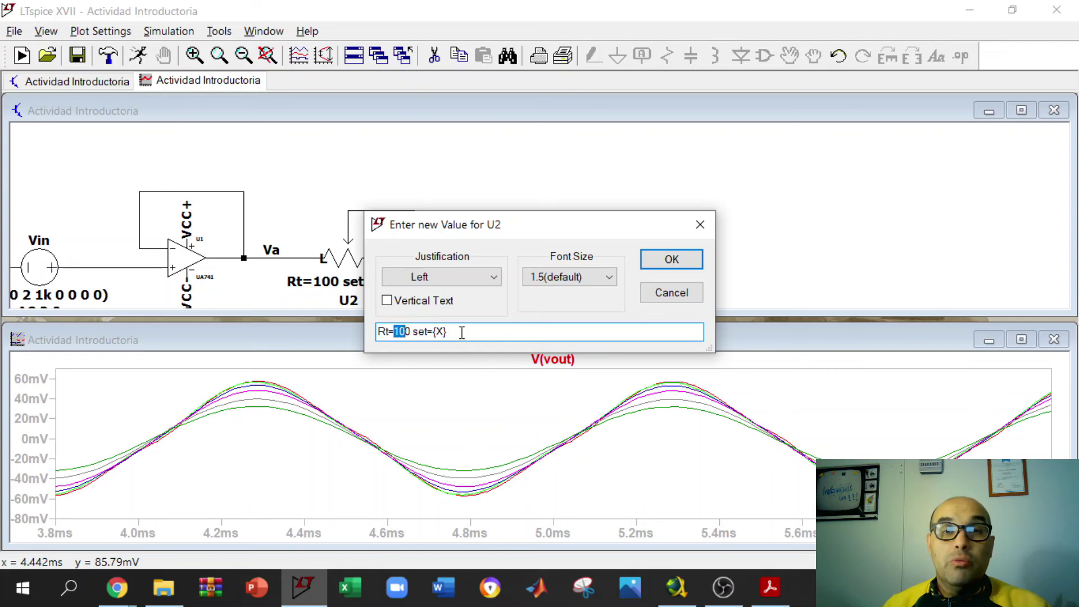
{"action": "left_click", "coordinate": [680, 258]}
Plot the voltages at the Vout and Va nodes, and enlarge the schematic pane slightly.
{"action": "left_click", "coordinate": [570, 257]}
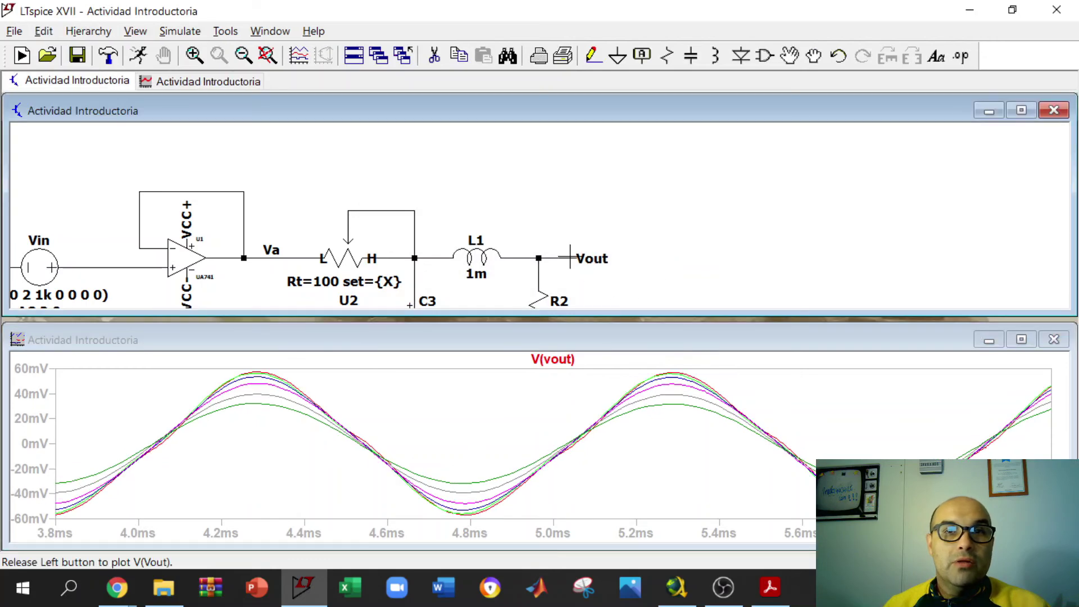
{"action": "left_click", "coordinate": [245, 257]}
{"action": "mouse_move", "coordinate": [257, 284]}
{"action": "left_mouse_down"}
{"action": "mouse_move", "coordinate": [293, 263]}
{"action": "mouse_move", "coordinate": [477, 249]}
{"action": "mouse_move", "coordinate": [414, 195]}
{"action": "left_mouse_up"}
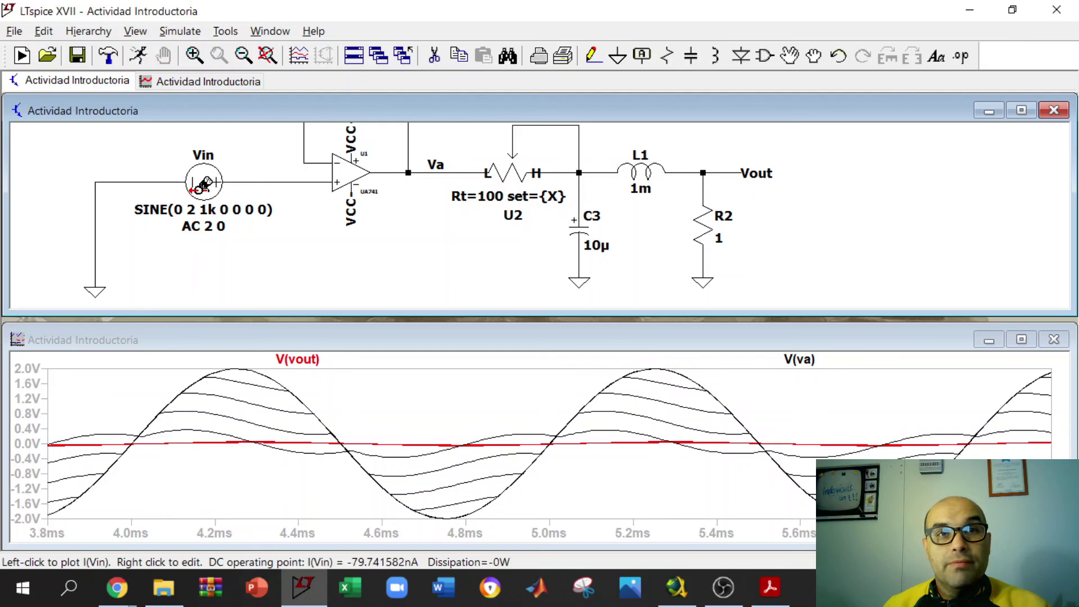
{"action": "left_click_drag", "start_coordinate": [268, 172], "coordinate": [229, 217]}
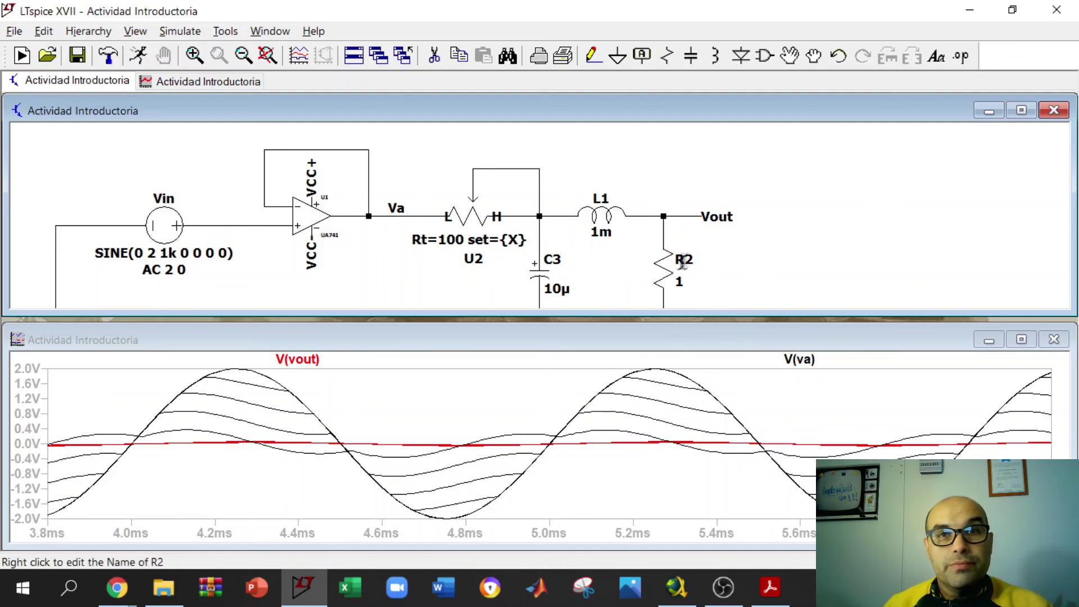
{"action": "scroll", "coordinate": [590, 242], "scroll_direction": "down", "scroll_amount": 2}
{"action": "scroll", "coordinate": [594, 253], "scroll_direction": "down", "scroll_amount": 3}
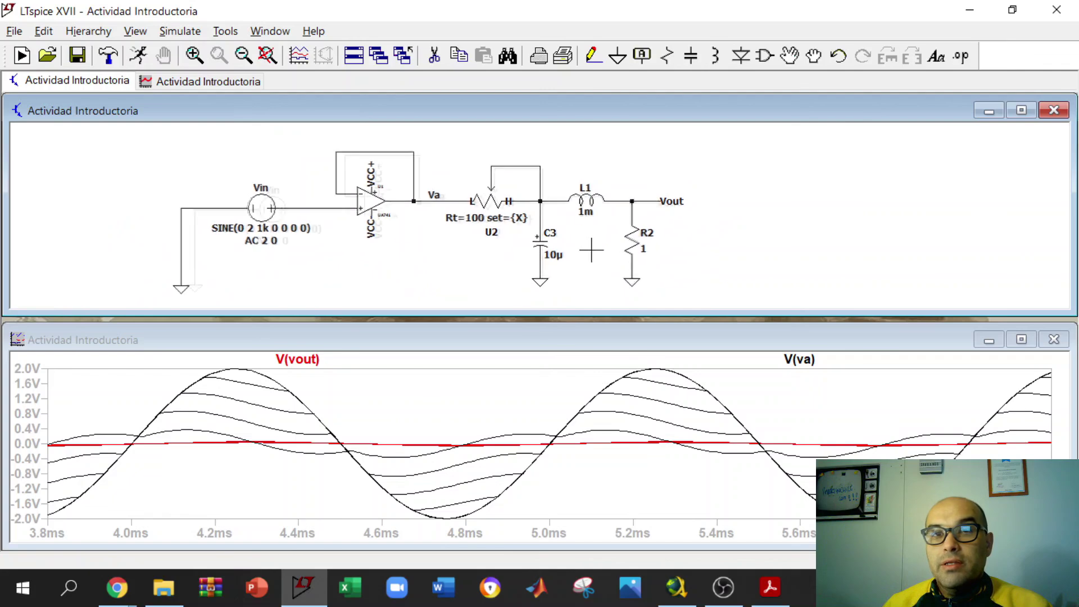
{"action": "scroll", "coordinate": [577, 246], "scroll_direction": "up", "scroll_amount": 1}
{"action": "scroll", "coordinate": [556, 250], "scroll_direction": "up", "scroll_amount": 1}
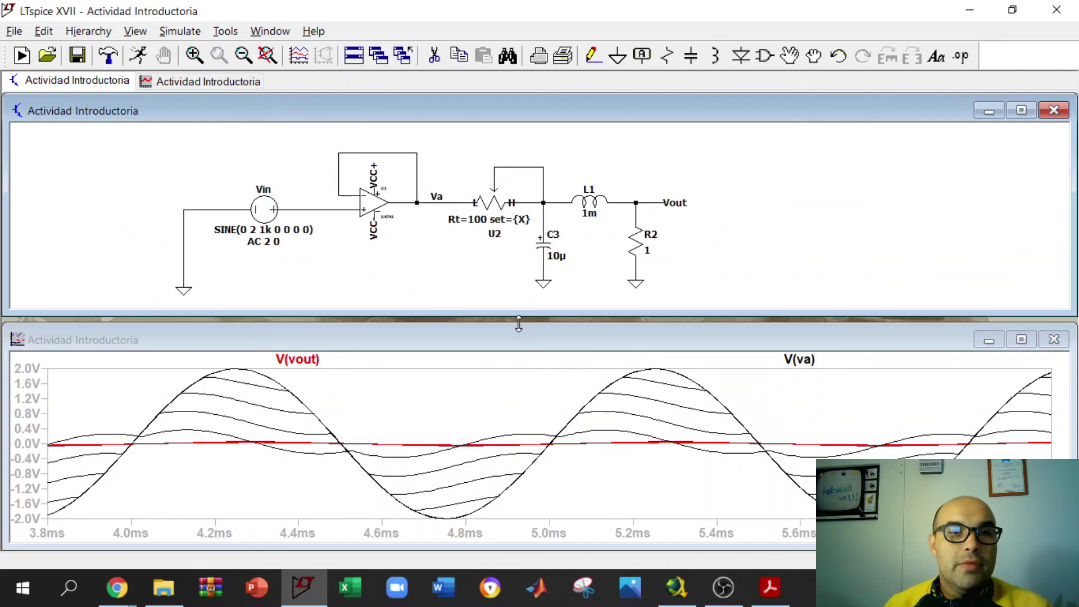
{"action": "left_click_drag", "start_coordinate": [503, 315], "coordinate": [503, 318]}
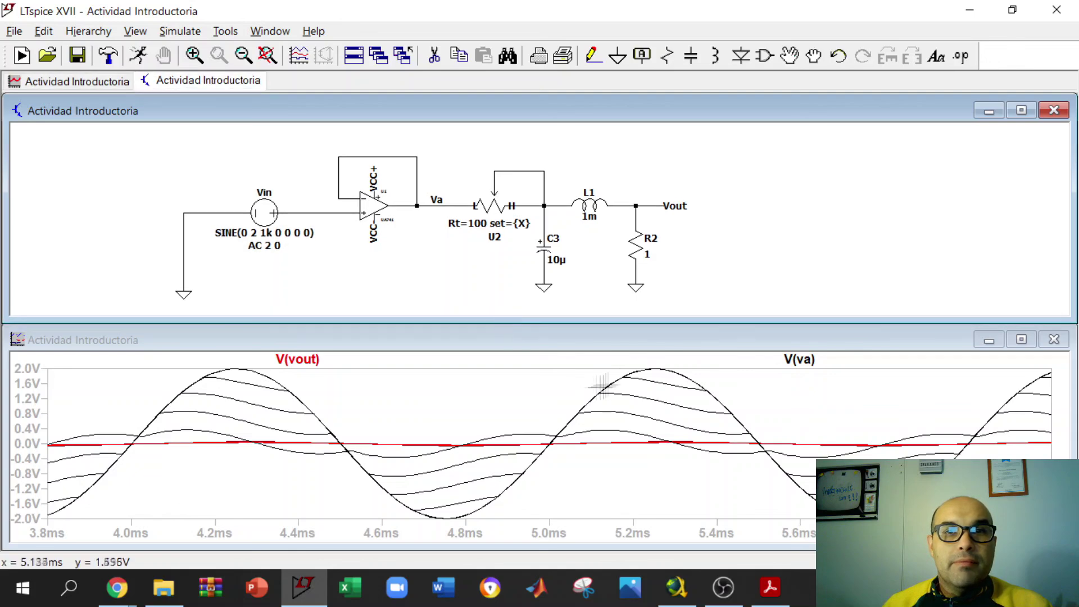
Examine the Va and Vout traces close up around 5 ms, and restore the full time range.
{"action": "left_click", "coordinate": [657, 372]}
{"action": "left_click_drag", "start_coordinate": [657, 372], "coordinate": [510, 536]}
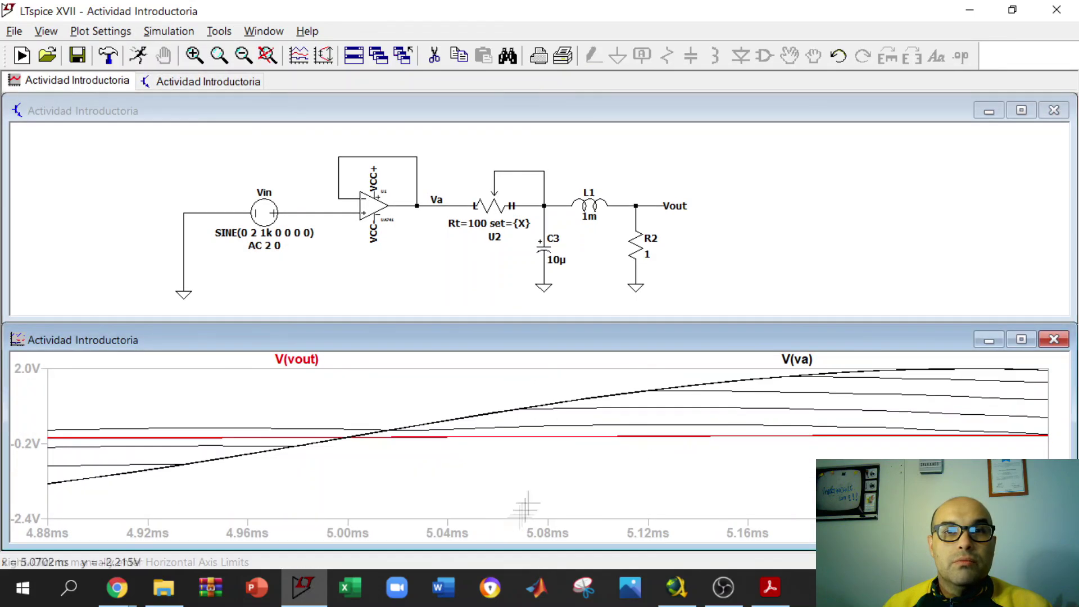
{"action": "right_click", "coordinate": [541, 400]}
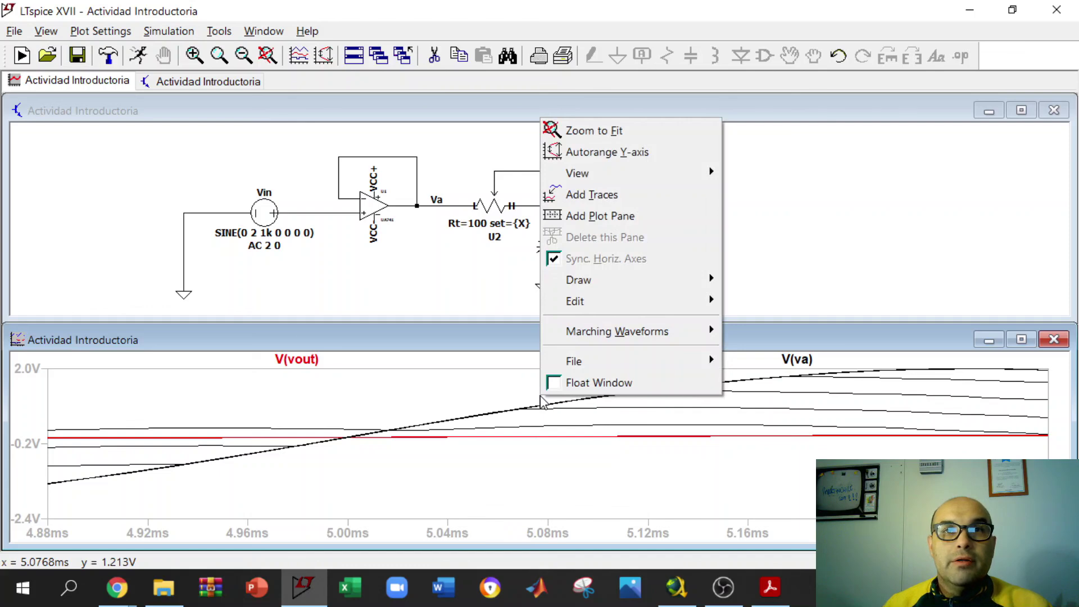
{"action": "left_click", "coordinate": [568, 131]}
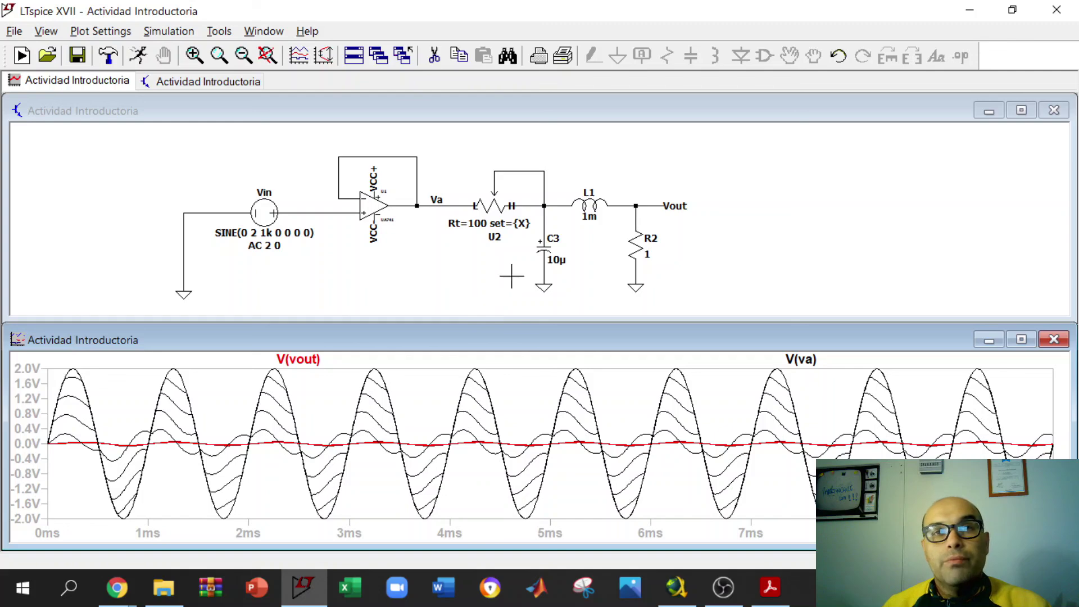
Insert a diode near the Vout output, rotated to lie horizontally.
{"action": "scroll", "coordinate": [618, 200], "scroll_direction": "up", "scroll_amount": 3}
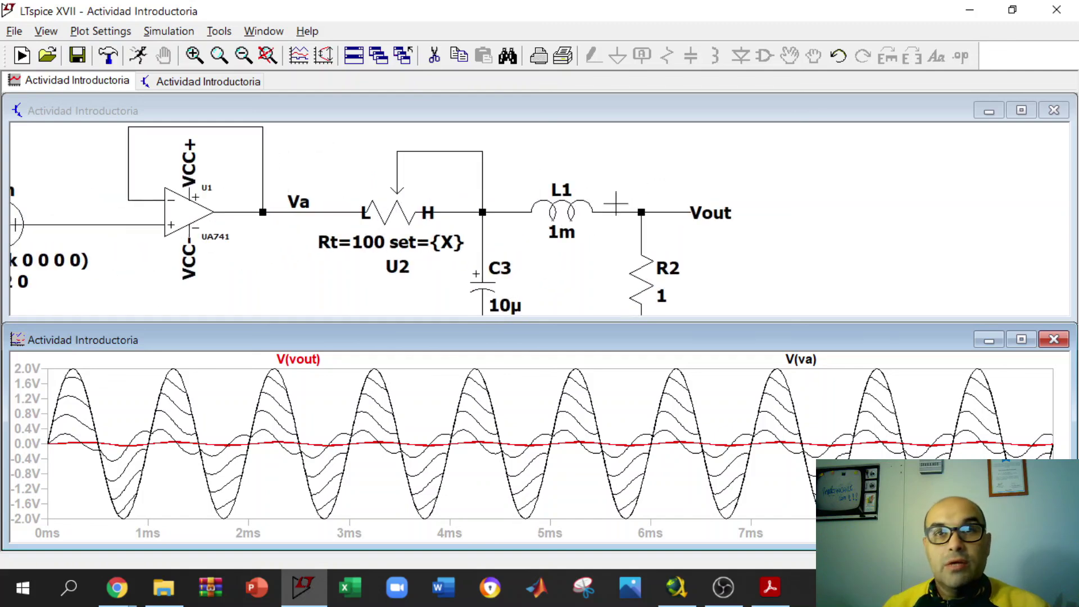
{"action": "left_click", "coordinate": [673, 207]}
{"action": "key", "text": "d"}
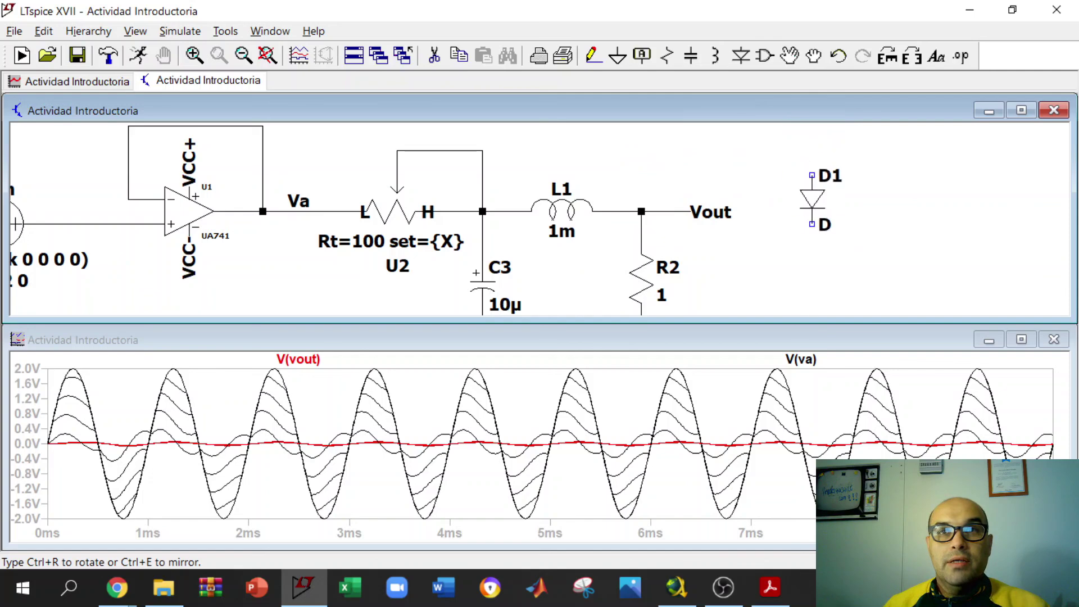
{"action": "key", "text": "ctrl+r"}
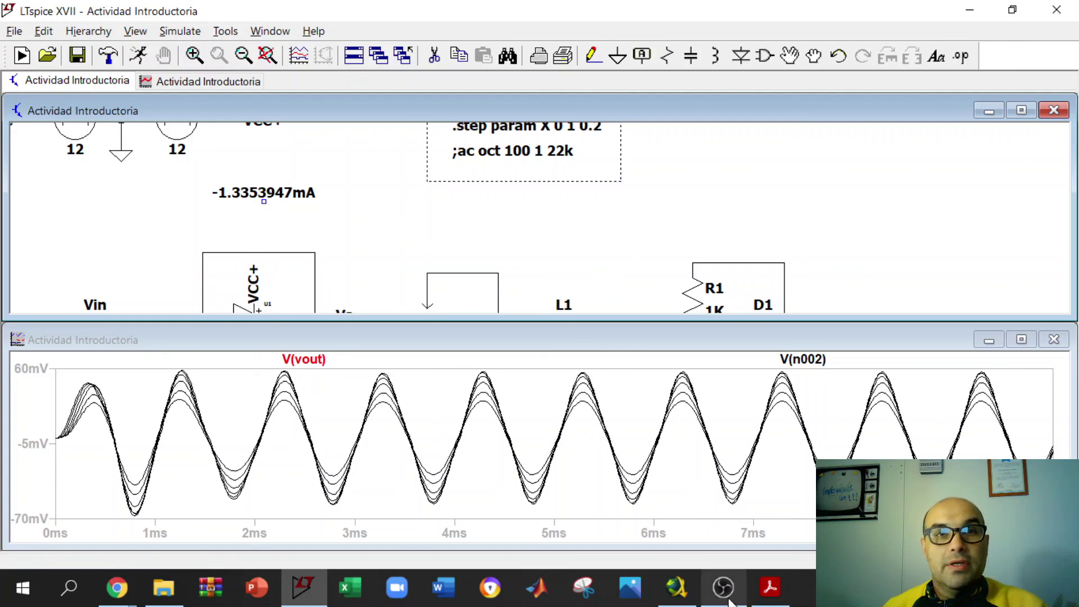
Enlarge the schematic window over the waveform area and bring the complete circuit with its directives into view.
{"action": "left_click_drag", "start_coordinate": [549, 316], "coordinate": [570, 545]}
{"action": "mouse_move", "coordinate": [553, 359]}
{"action": "left_mouse_down"}
{"action": "mouse_move", "coordinate": [600, 302]}
{"action": "mouse_move", "coordinate": [606, 327]}
{"action": "mouse_move", "coordinate": [565, 347]}
{"action": "mouse_move", "coordinate": [617, 250]}
{"action": "mouse_move", "coordinate": [624, 272]}
{"action": "left_mouse_up"}
{"action": "key", "text": "Escape"}
{"action": "scroll", "coordinate": [625, 271], "scroll_direction": "down", "scroll_amount": 3}
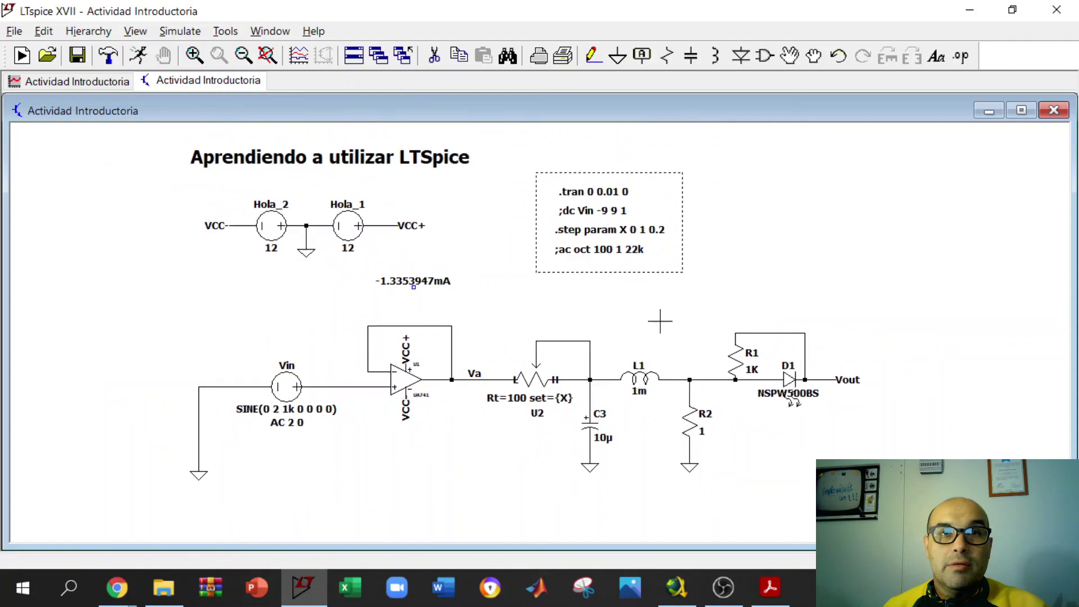
{"action": "left_click_drag", "start_coordinate": [659, 320], "coordinate": [636, 335]}
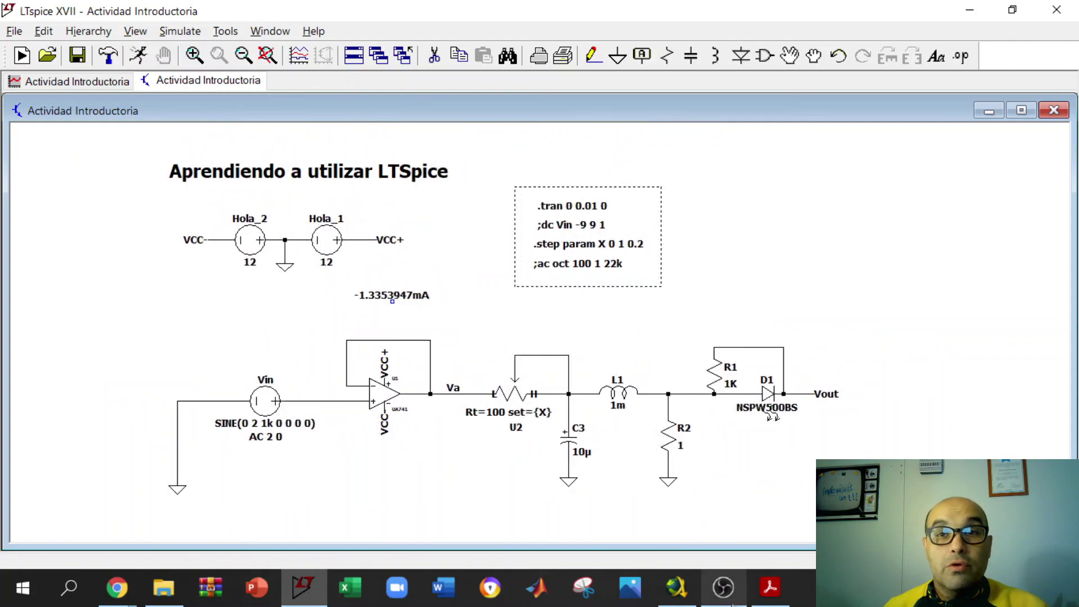
{"action": "left_click", "coordinate": [716, 596]}
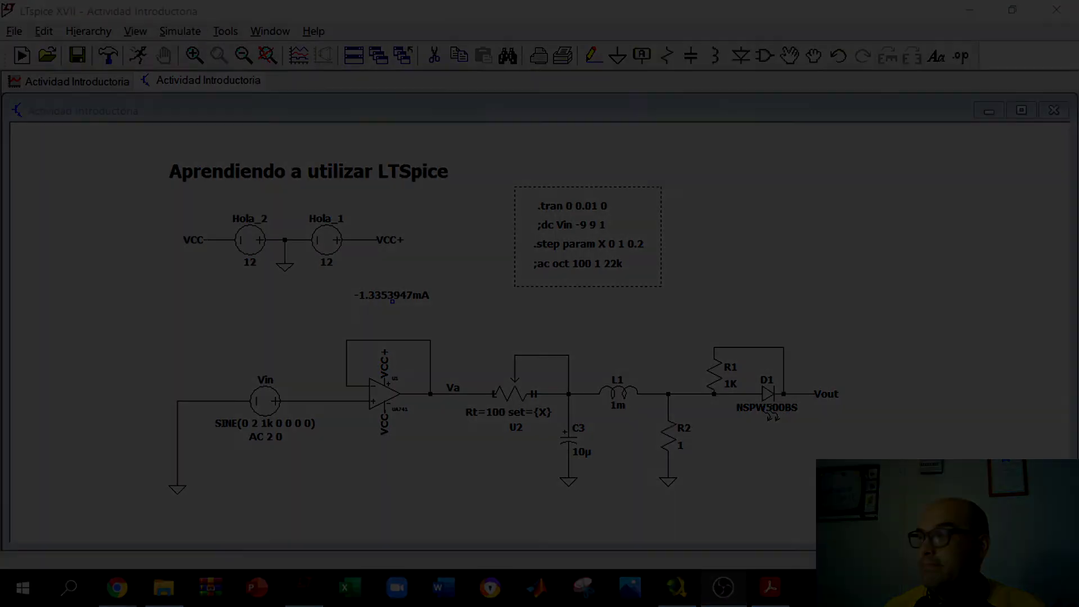